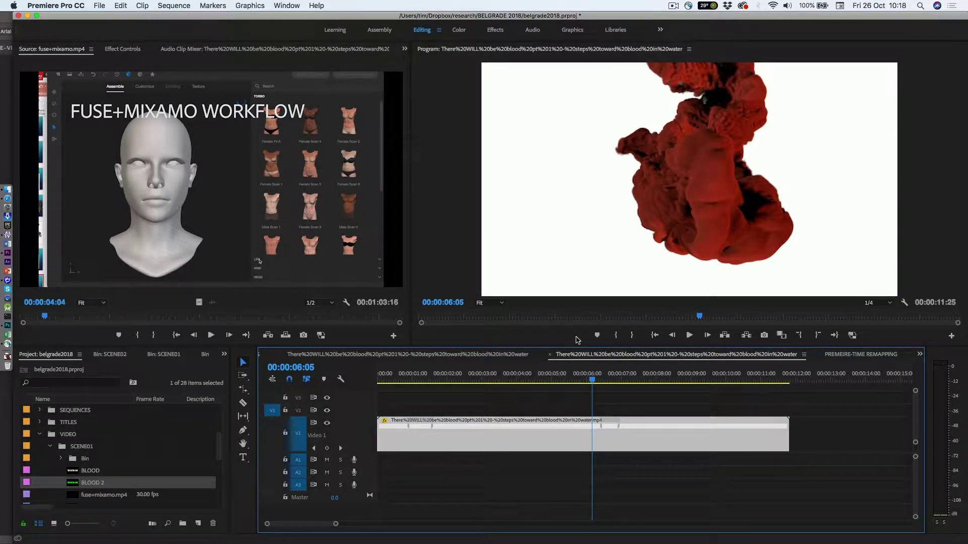
- Preview the blood footage, then create a 1280×720, 30 fps legacy title named BLOOD3
left_click_drag(592, 382, 572, 365)
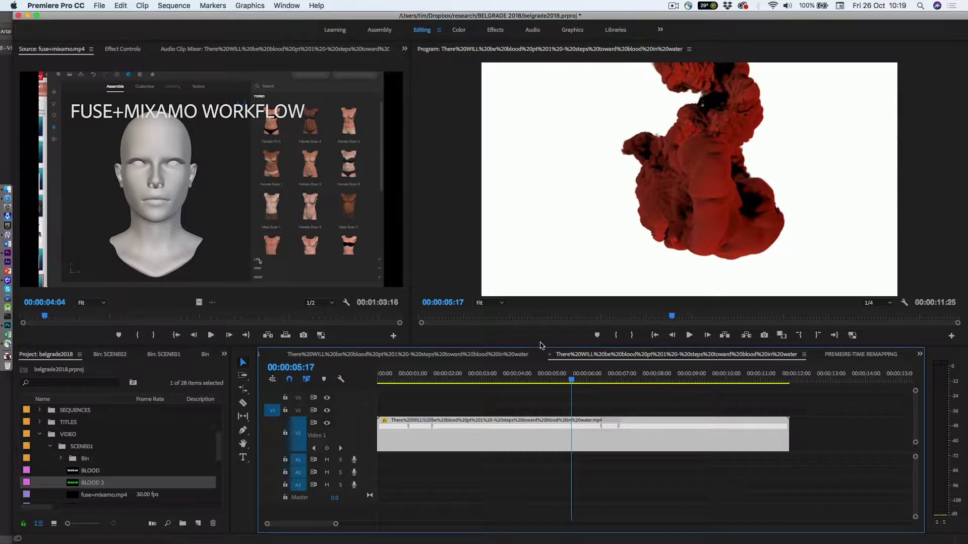
left_click(99, 6)
mouse_move(211, 16)
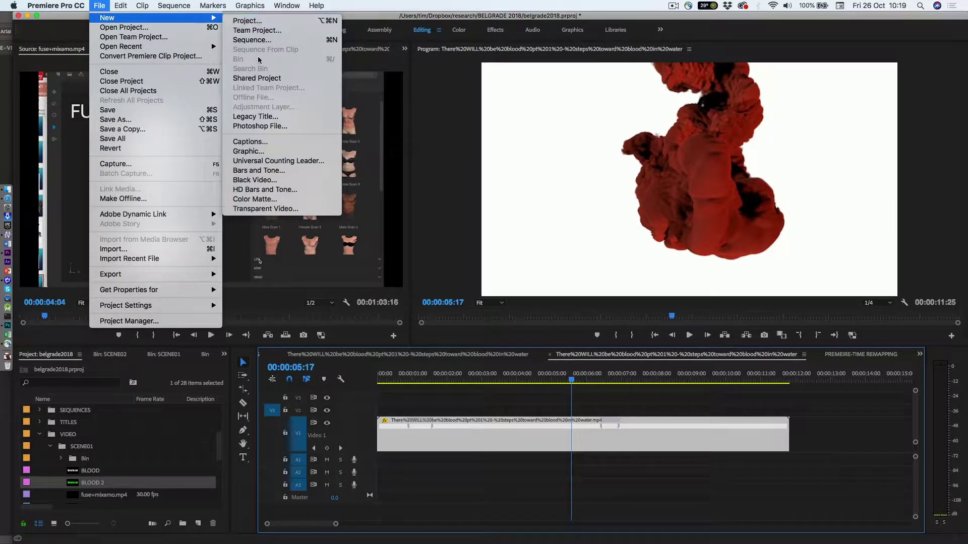
left_click(255, 117)
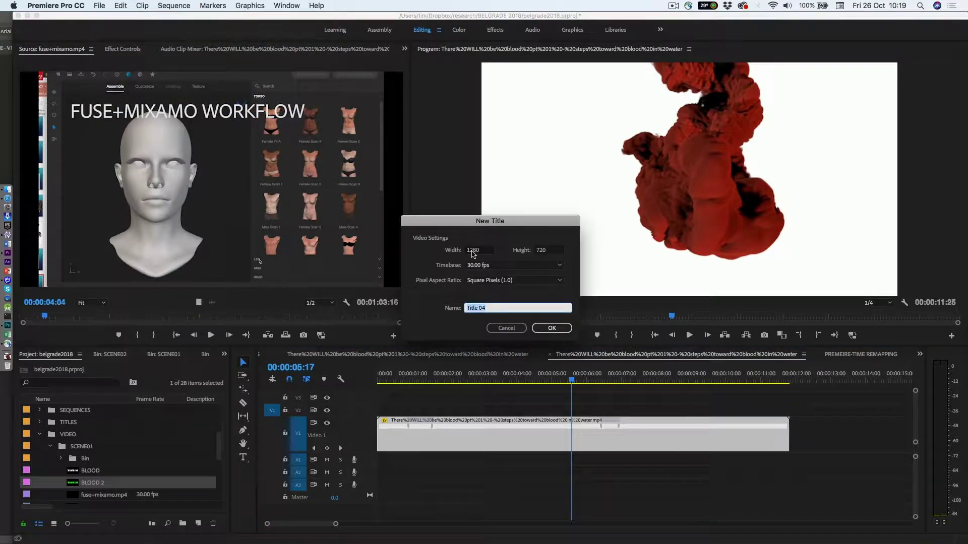
type("BLOOD3")
left_click(552, 329)
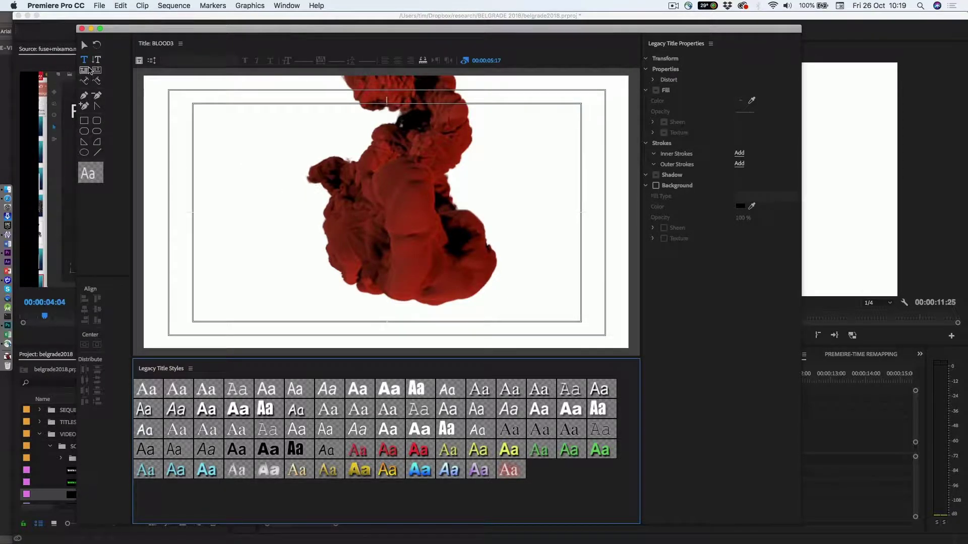
- Type 'There will be blood' on the title canvas and preview a later footage frame
left_click(231, 204)
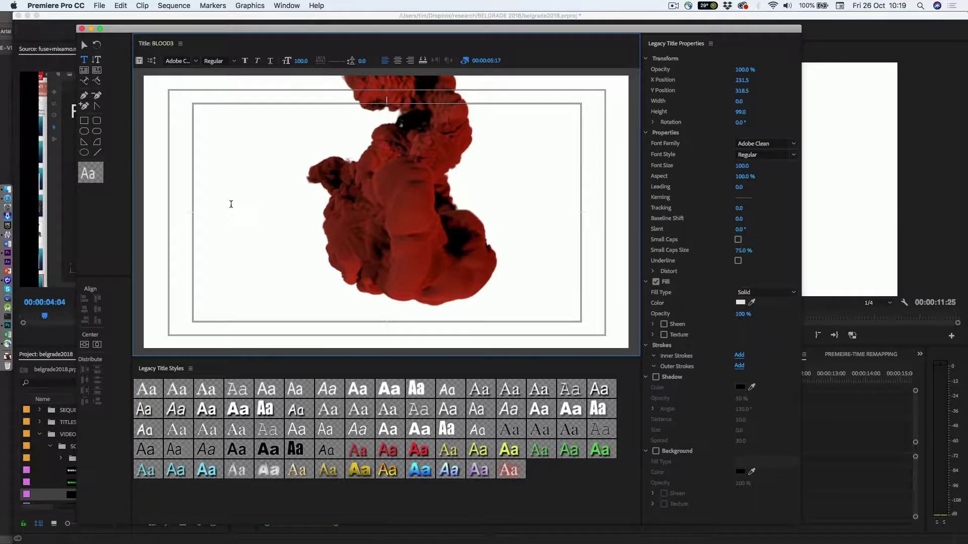
type("There will")
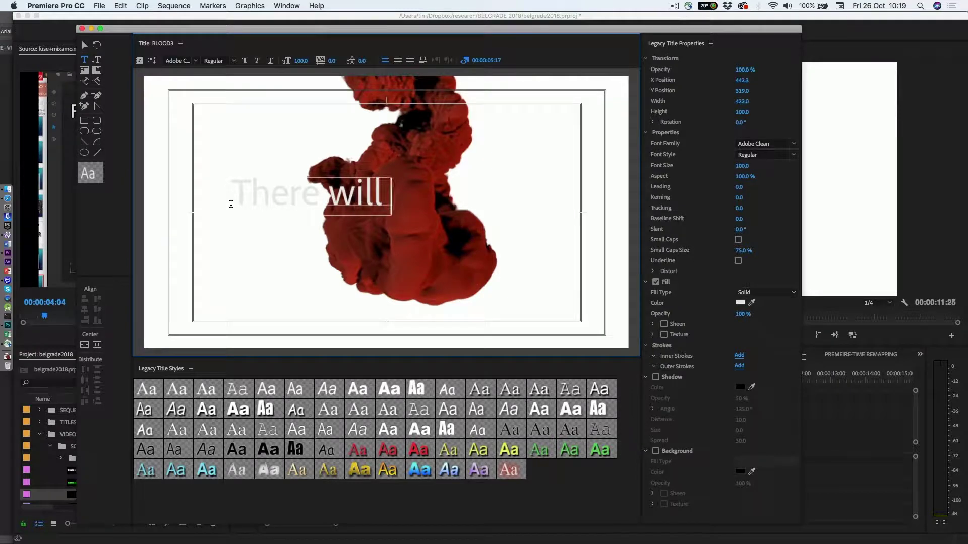
type(" be blood")
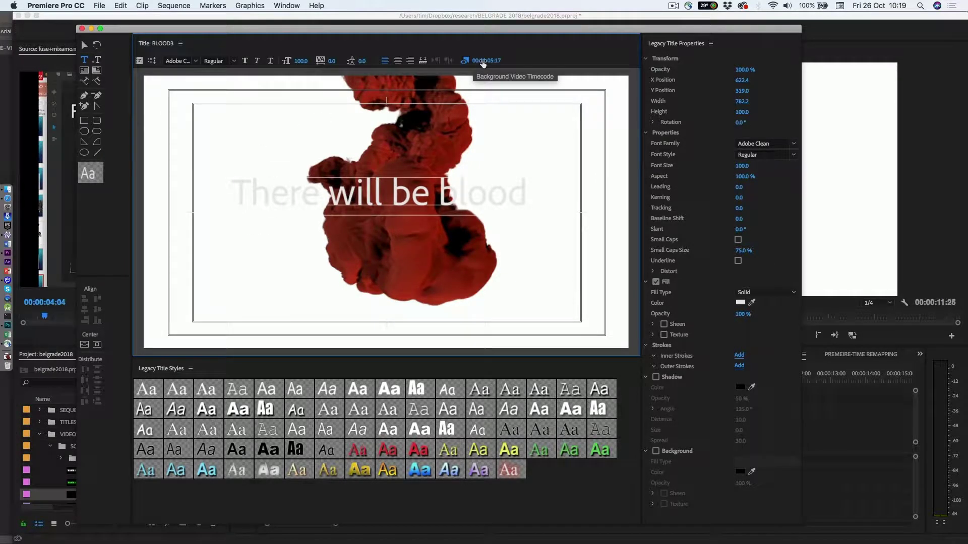
mouse_move(479, 60)
left_mouse_down()
mouse_move(547, 60)
mouse_move(427, 60)
mouse_move(479, 60)
left_mouse_up()
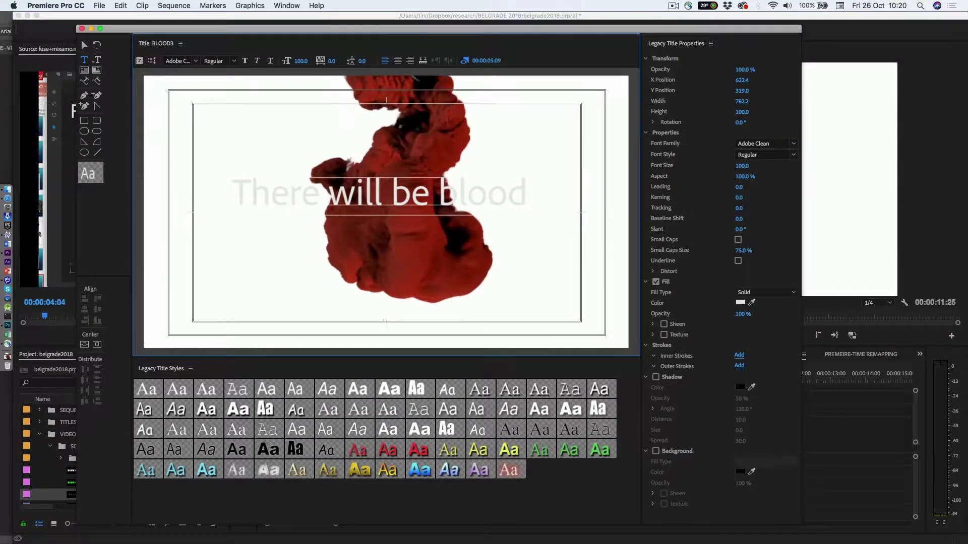
- Select the 'There will be blood' text box and scrub the background footage to a later frame
left_click(386, 187)
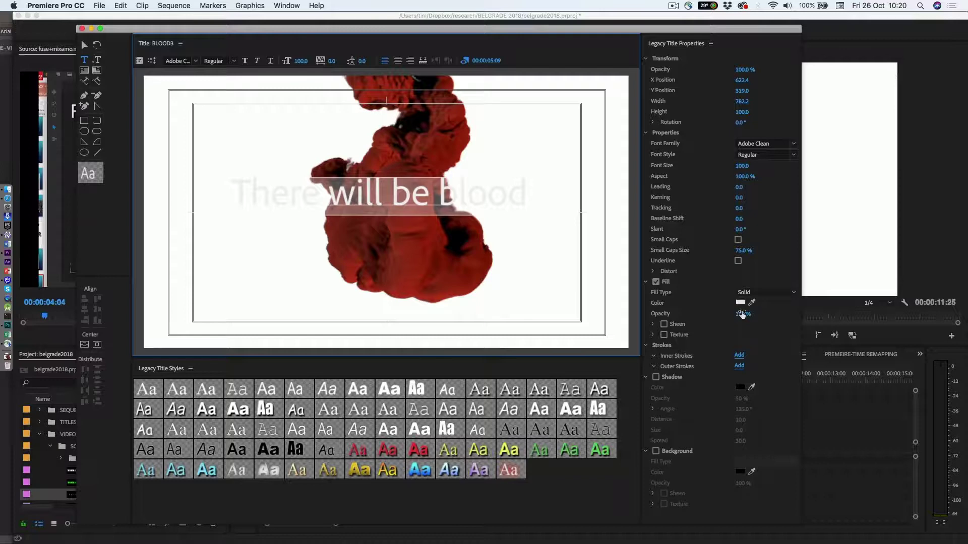
left_click(752, 303)
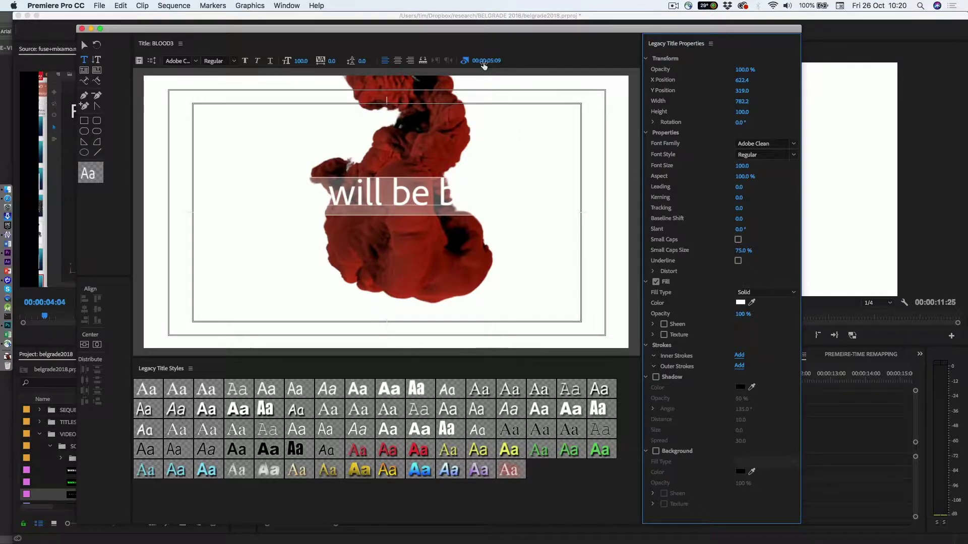
left_click_drag(483, 66, 579, 66)
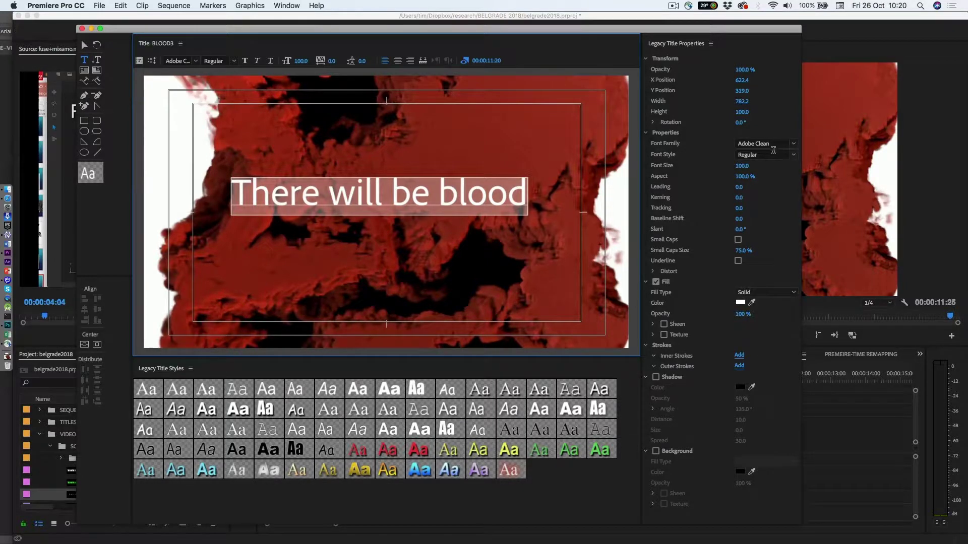
- Change the title's font family from Adobe Clean to Impact
left_click(792, 145)
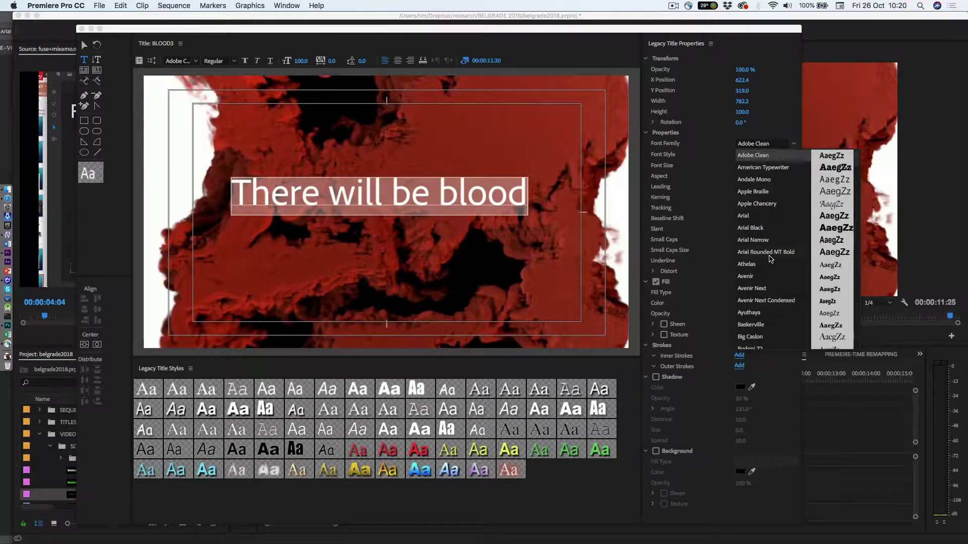
scroll(770, 258, "down", 10)
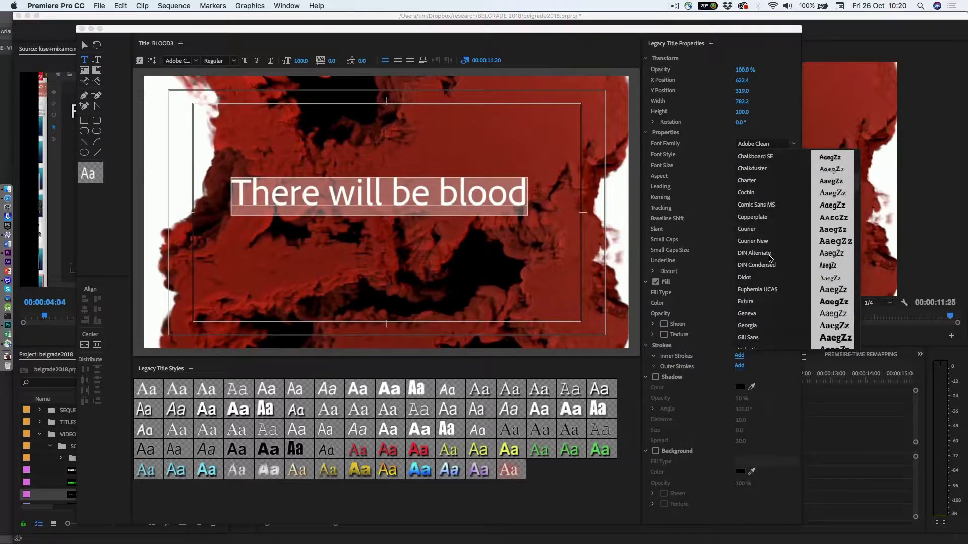
scroll(770, 259, "down", 8)
scroll(769, 258, "down", 6)
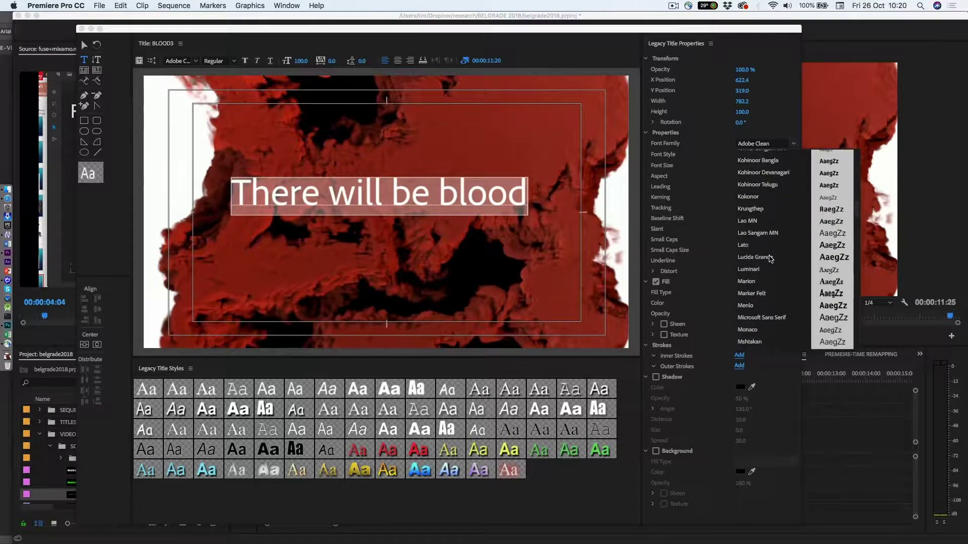
scroll(771, 259, "up", 2)
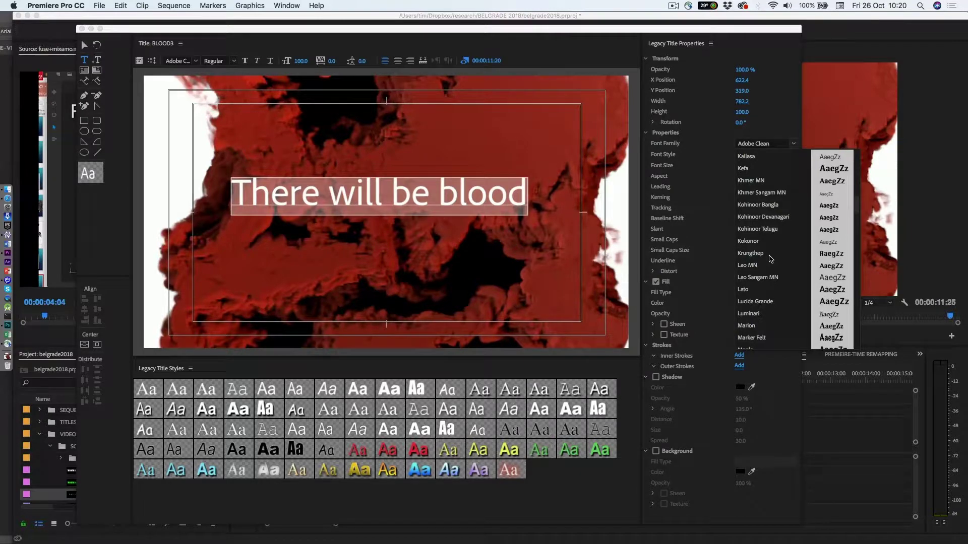
scroll(770, 258, "up", 10)
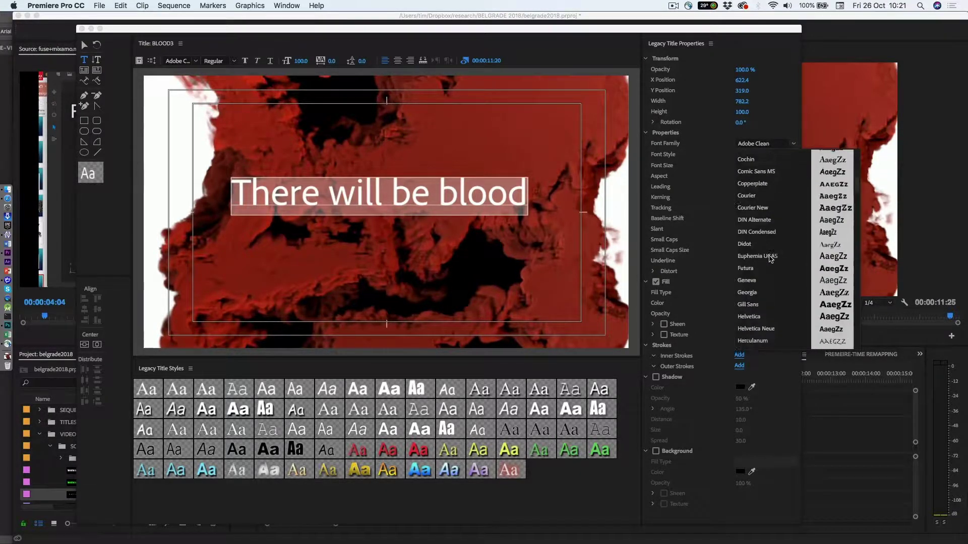
scroll(770, 258, "down", 3)
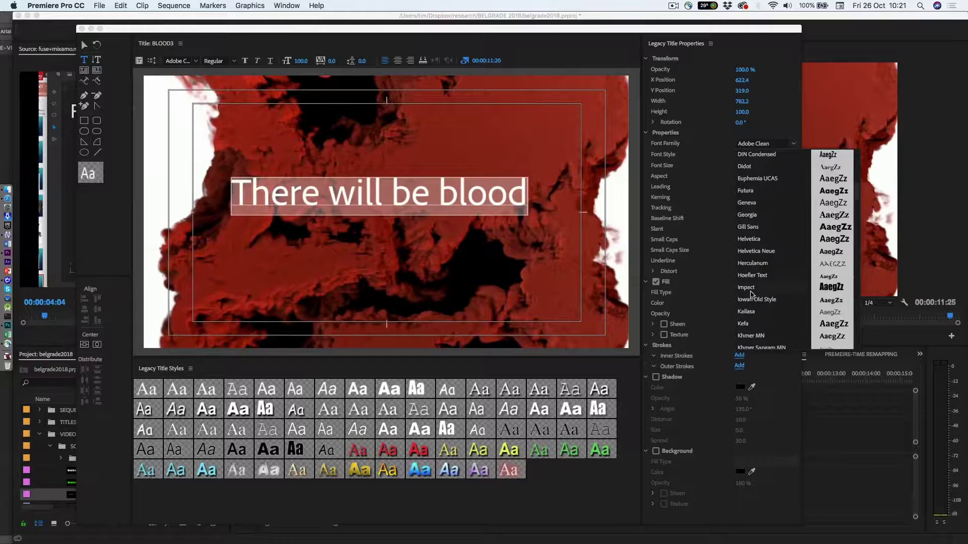
left_click(747, 287)
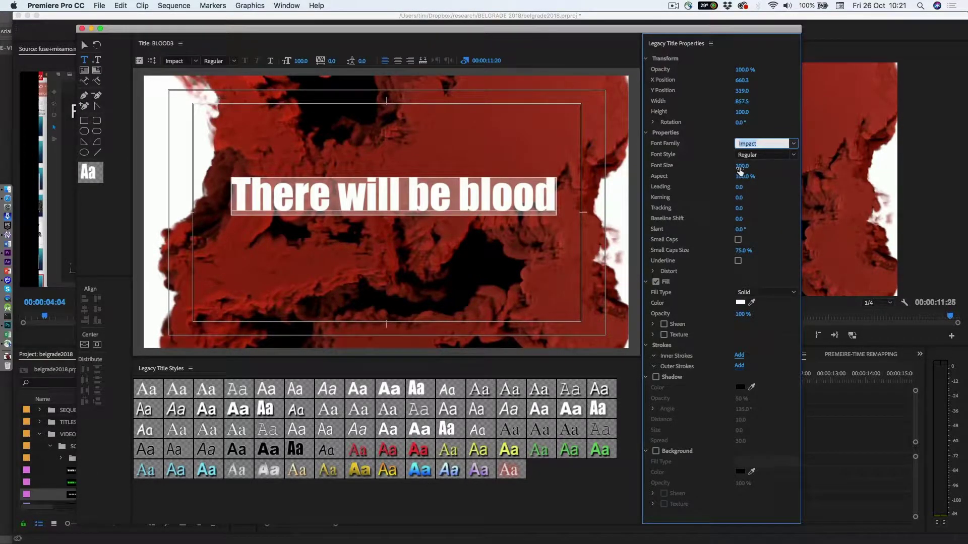
- Enlarge the title to size 152, centre it in the frame, and tighten kerning to -4.0
left_click_drag(741, 165, 768, 165)
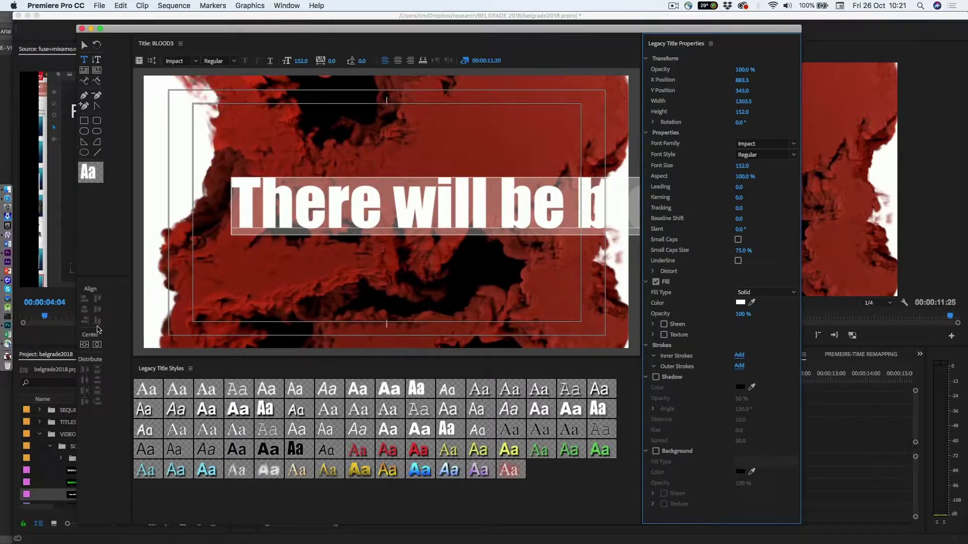
left_click(95, 346)
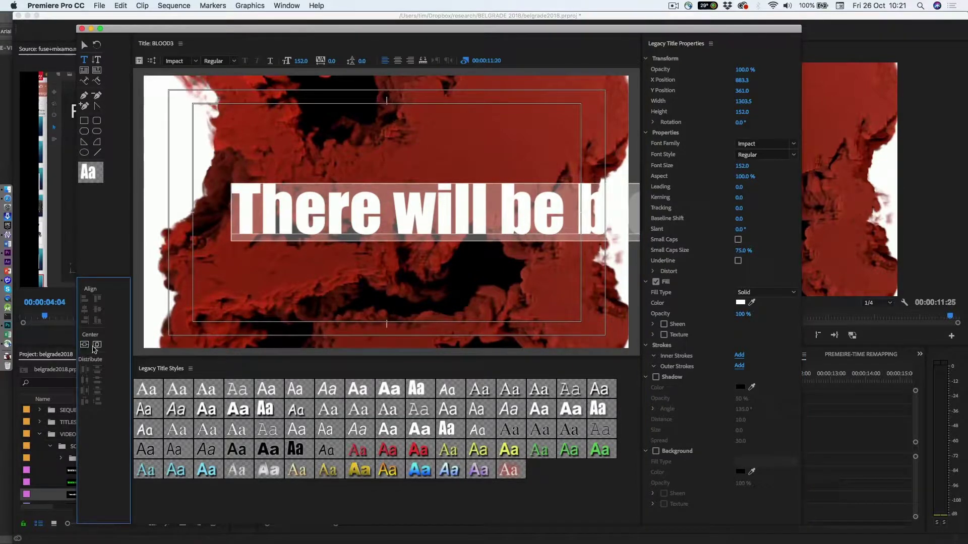
left_click(97, 346)
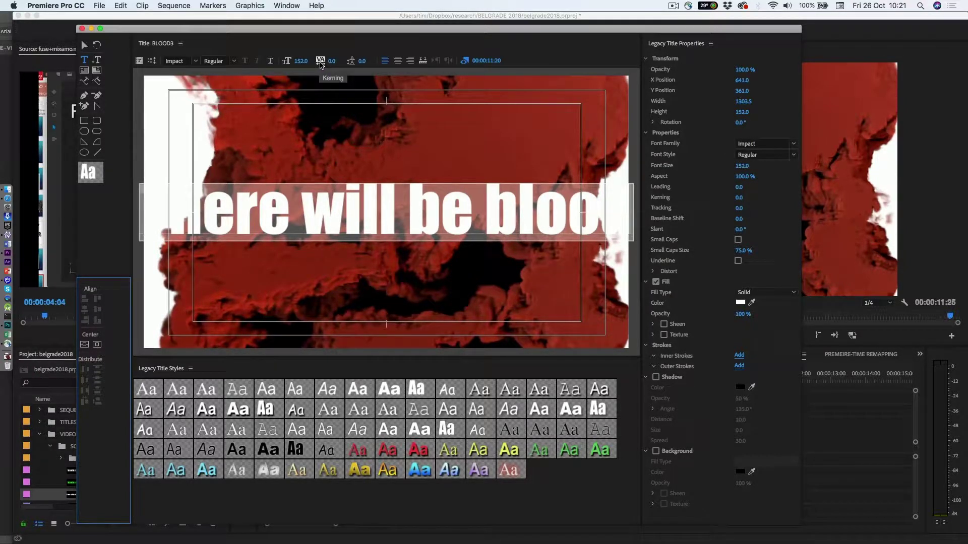
left_click(321, 65)
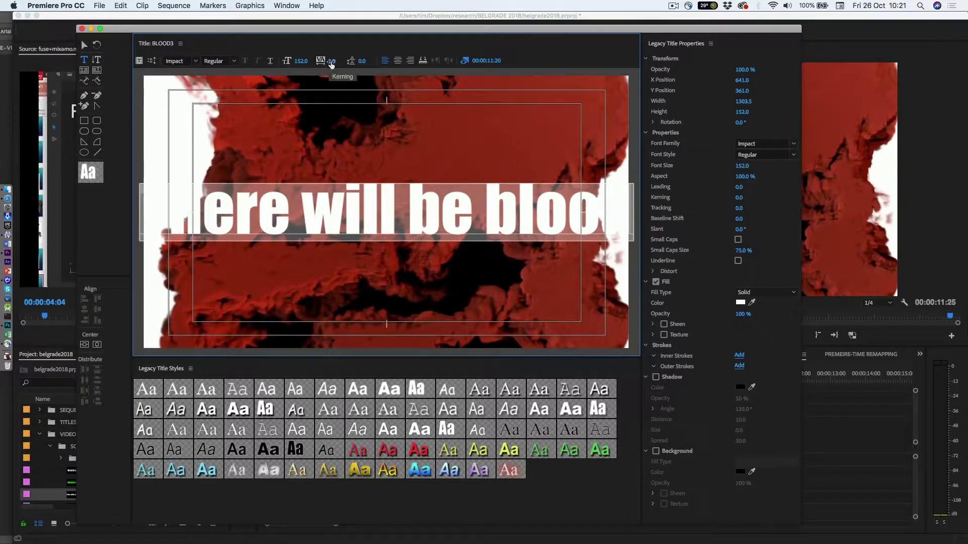
mouse_move(332, 63)
left_mouse_down()
mouse_move(313, 64)
mouse_move(331, 64)
left_mouse_up()
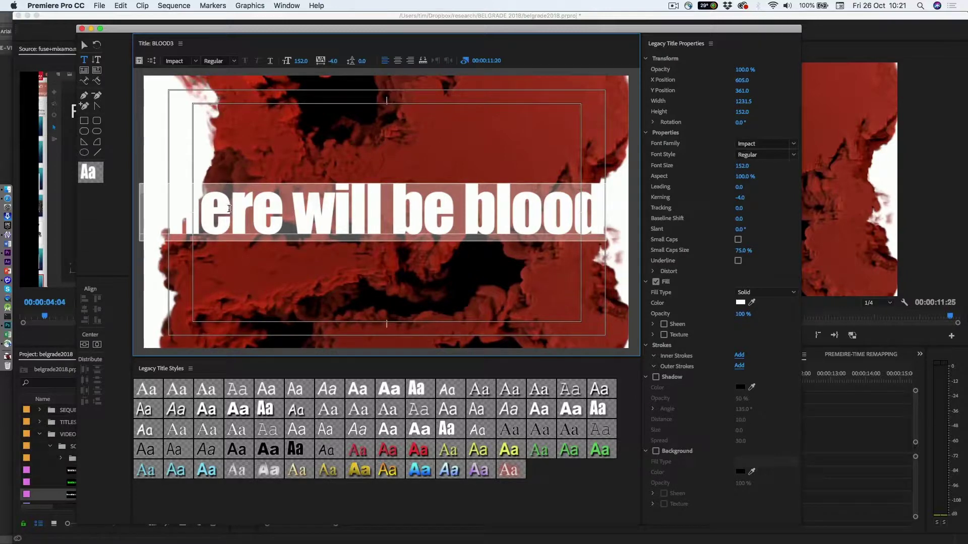
- Stretch the title to size 225 at 67.6% aspect, re-centre it, and preview a later frame
left_click(85, 345)
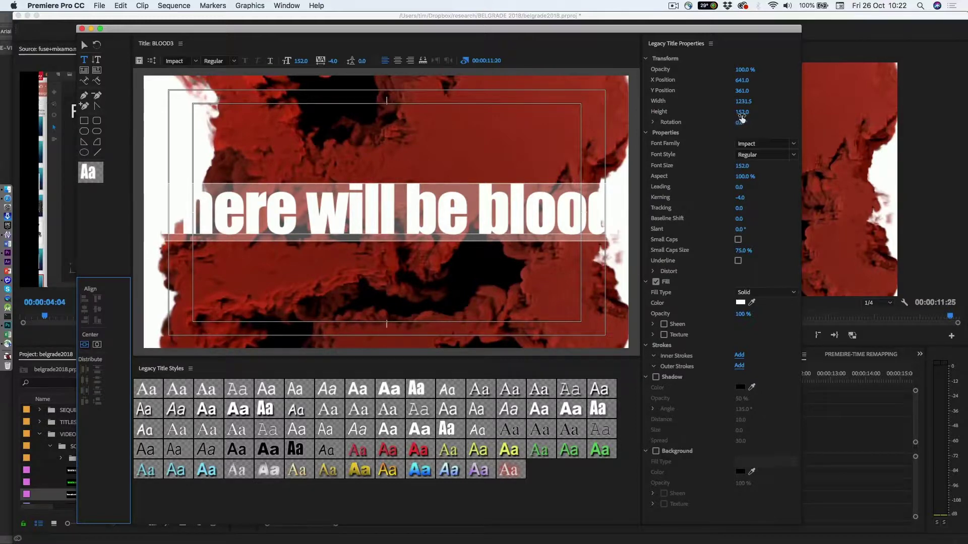
left_click_drag(742, 116, 764, 116)
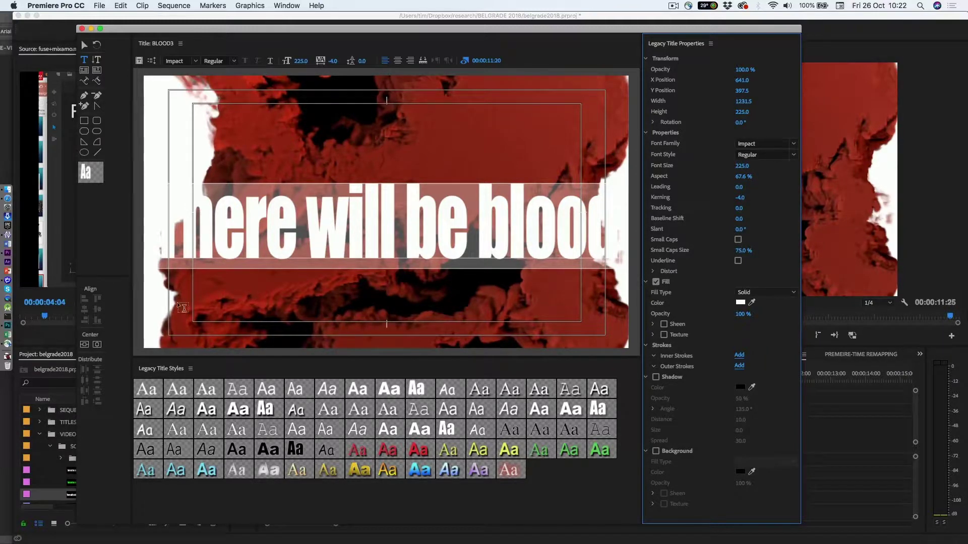
left_click(84, 345)
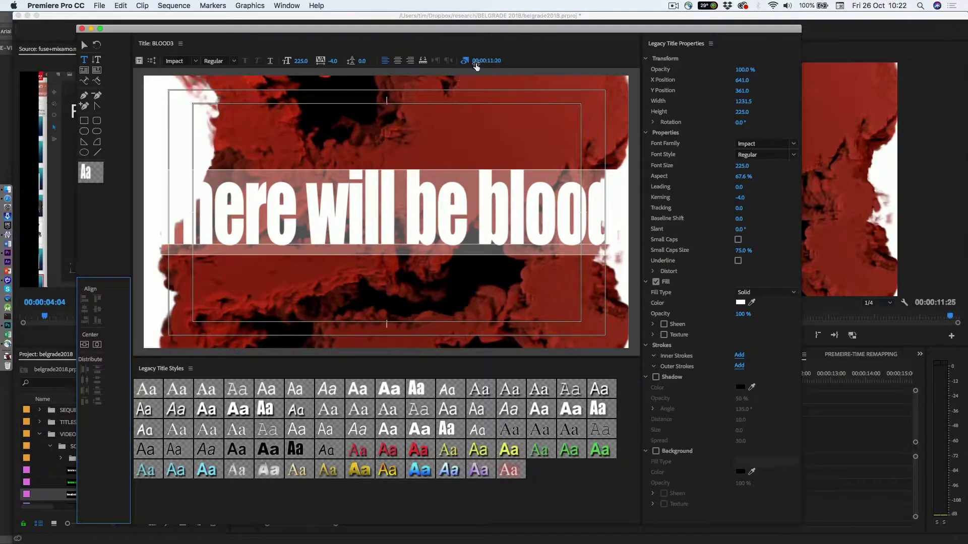
mouse_move(475, 66)
left_mouse_down()
mouse_move(504, 66)
mouse_move(459, 66)
mouse_move(480, 64)
left_mouse_up()
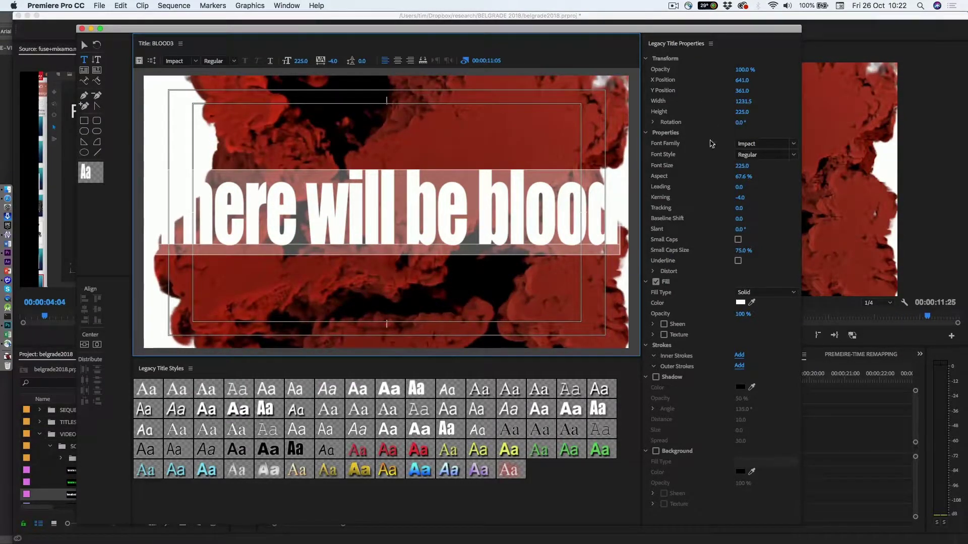
- Shrink the title to size 205, re-centre it, and scrub the background to 00:00:11:10
left_click(741, 172)
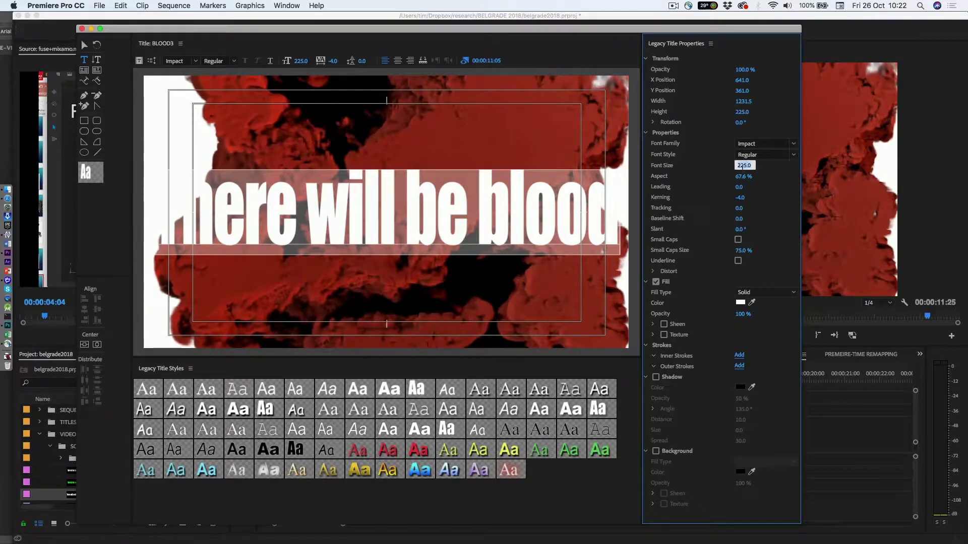
left_click_drag(743, 166, 745, 165)
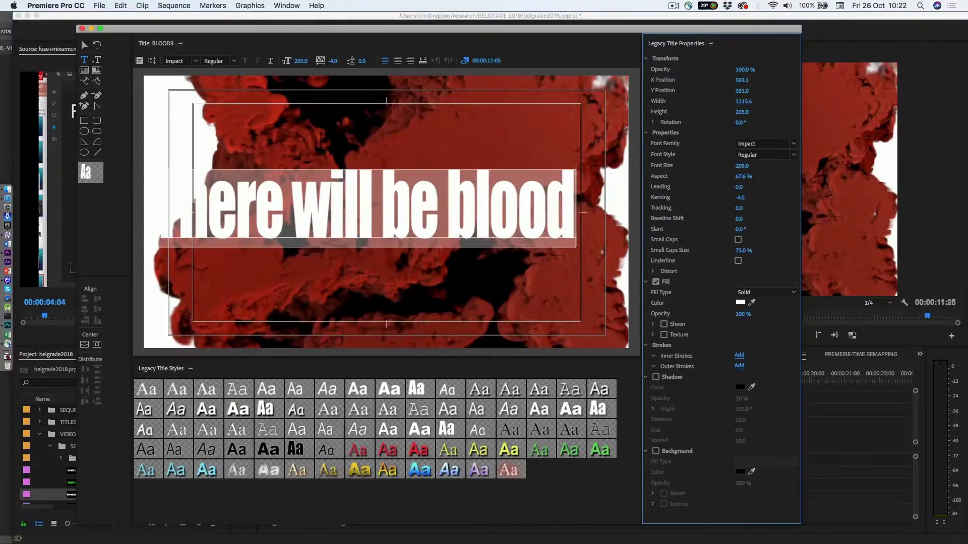
left_click(84, 346)
left_click(97, 345)
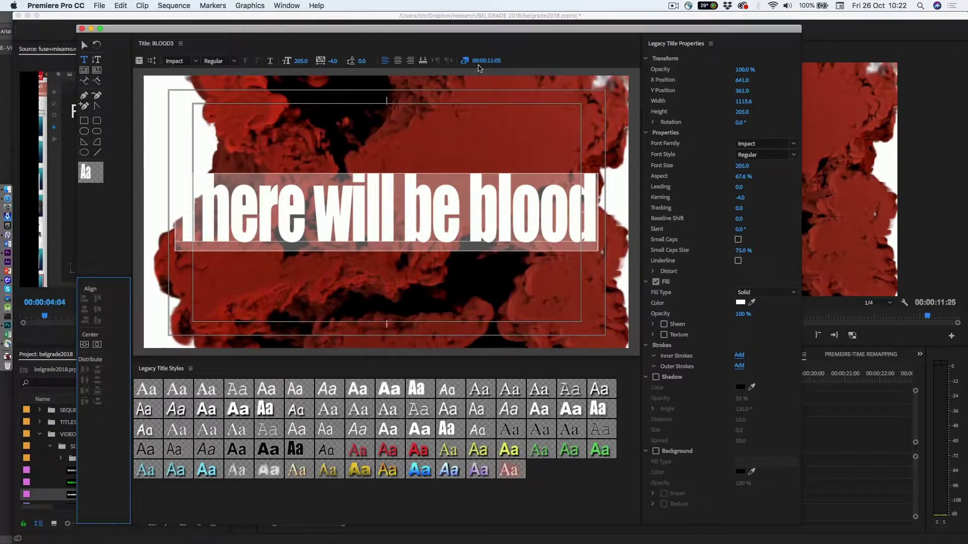
mouse_move(482, 61)
left_mouse_down()
mouse_move(499, 61)
mouse_move(454, 61)
mouse_move(488, 61)
left_mouse_up()
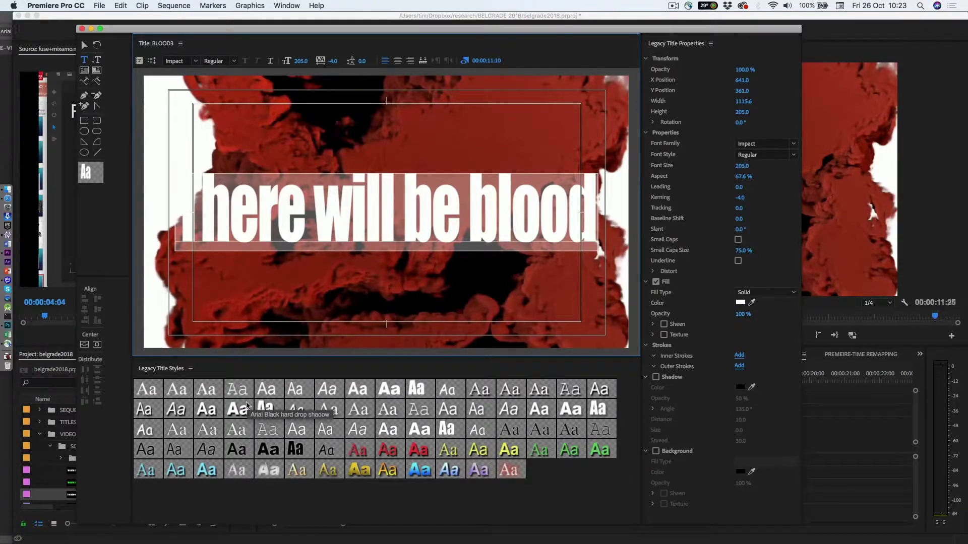
- Try the Arial Black gold style, undo it, and close the title designer
left_click(355, 468)
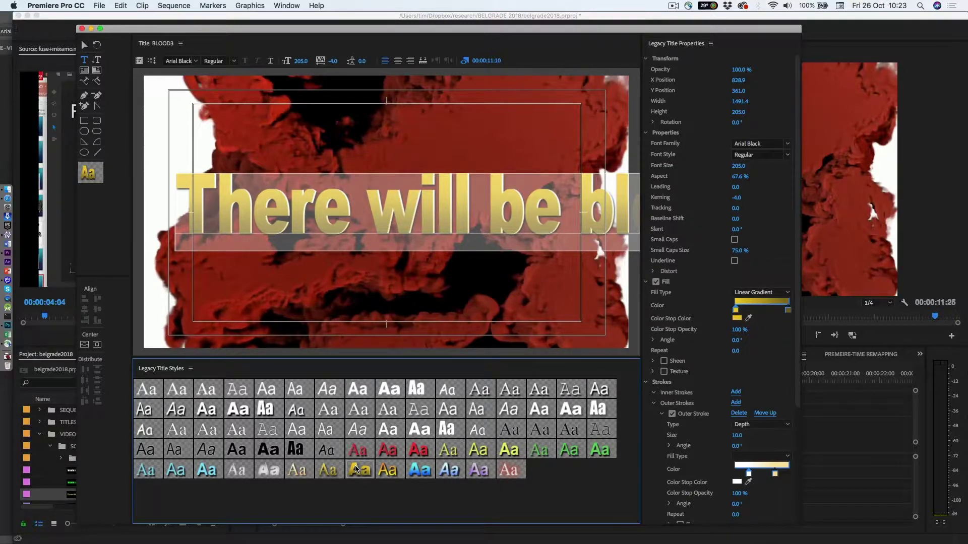
key("super+z")
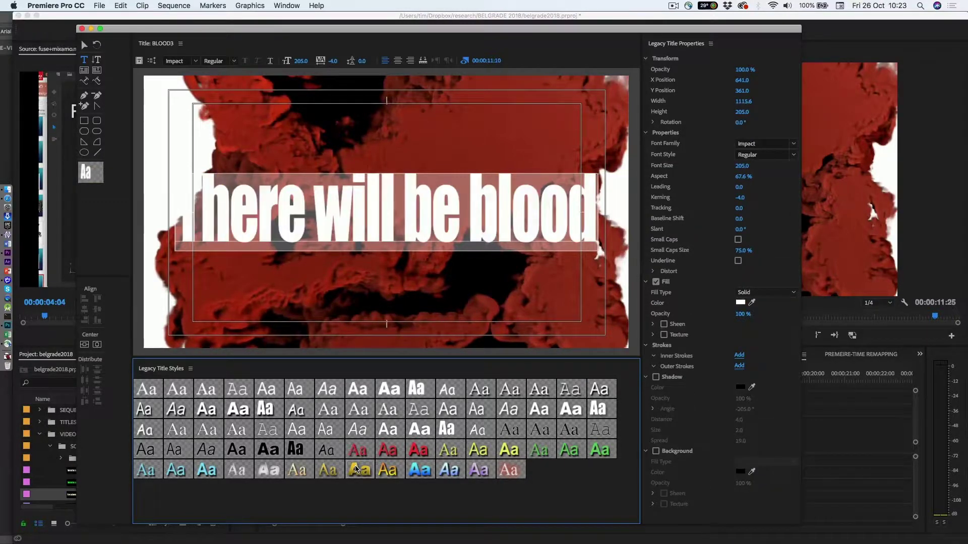
left_click(81, 29)
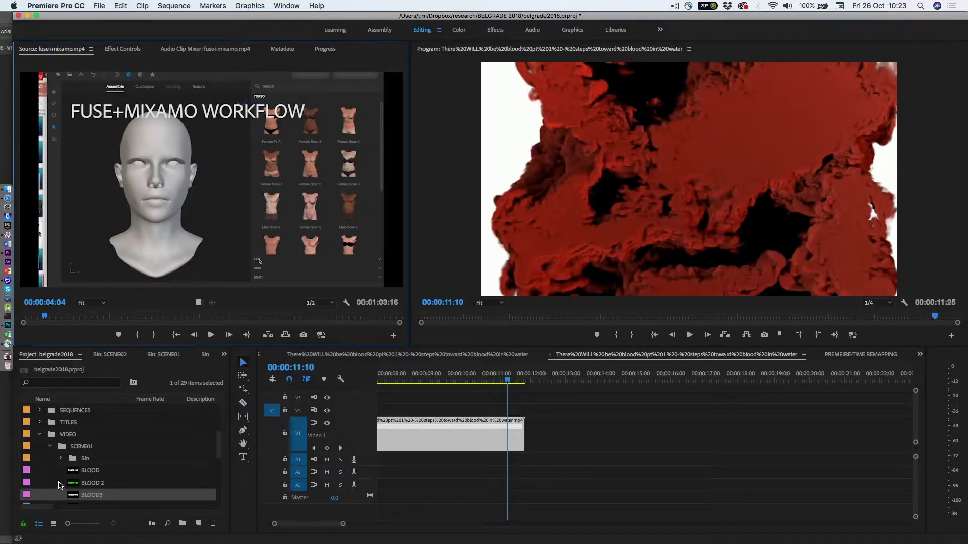
- Place BLOOD3 above the blood clip, extend it to start at 00:00, and play the sequence
left_click_drag(76, 496, 352, 405)
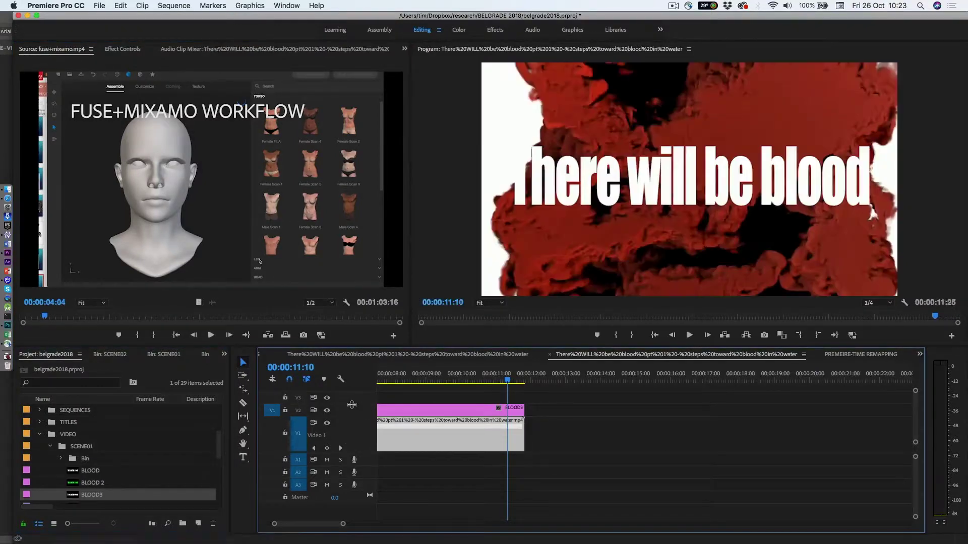
key("backslash")
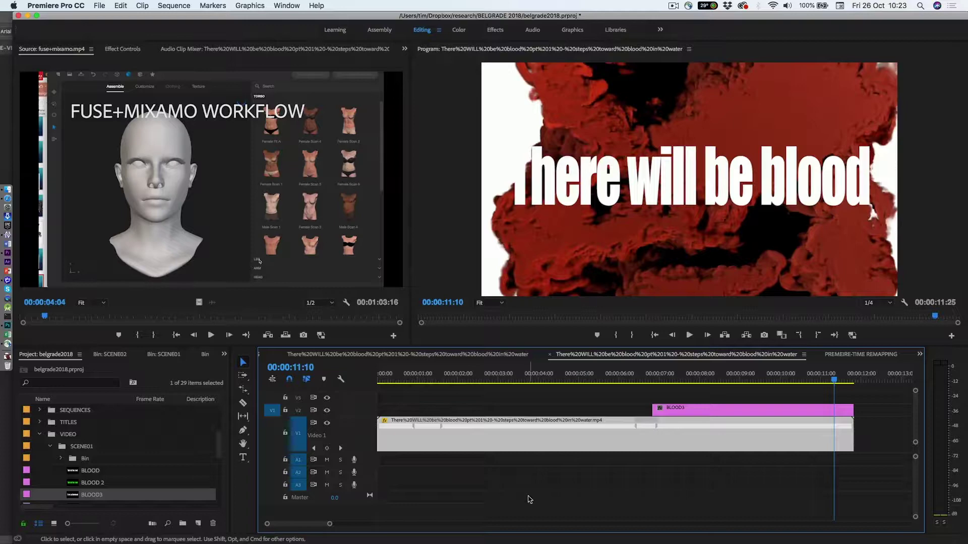
left_click_drag(654, 408, 372, 418)
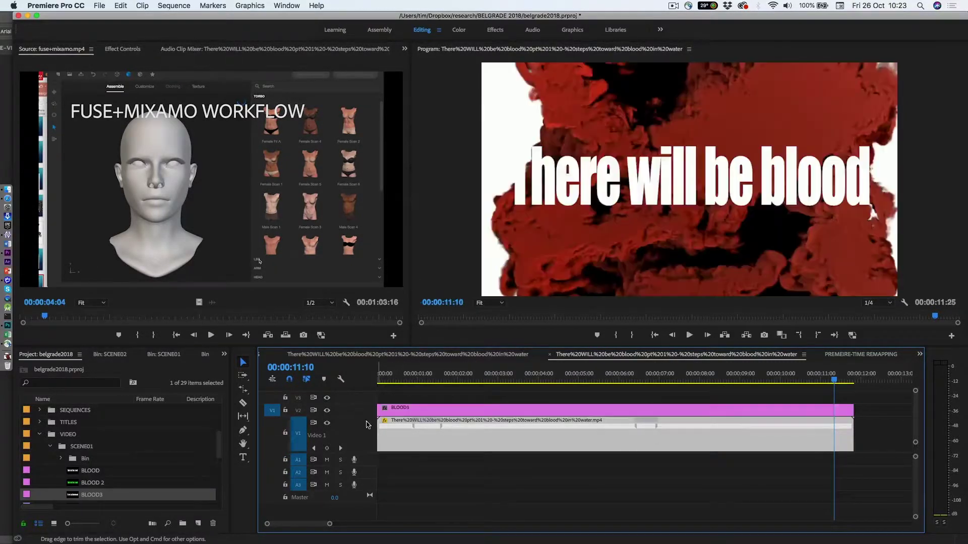
left_click(393, 382)
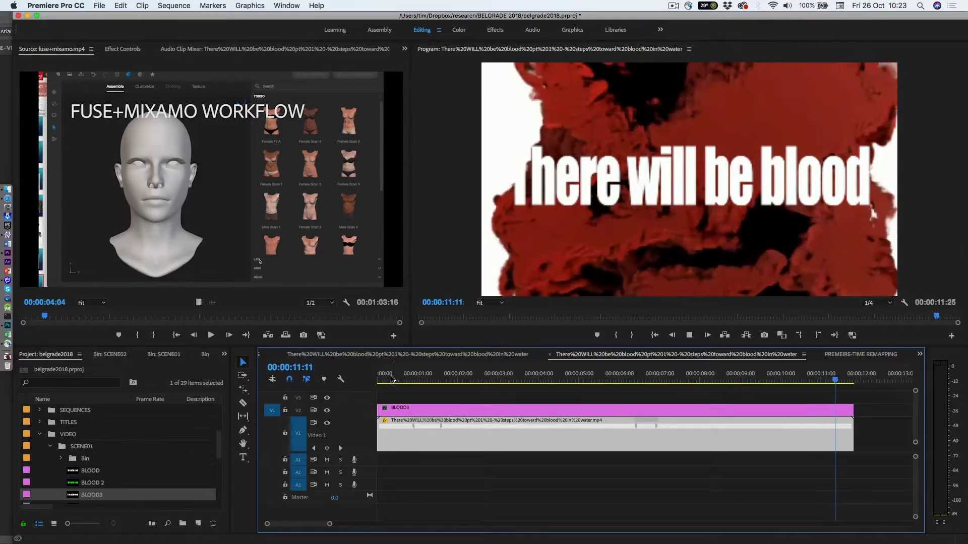
key("space")
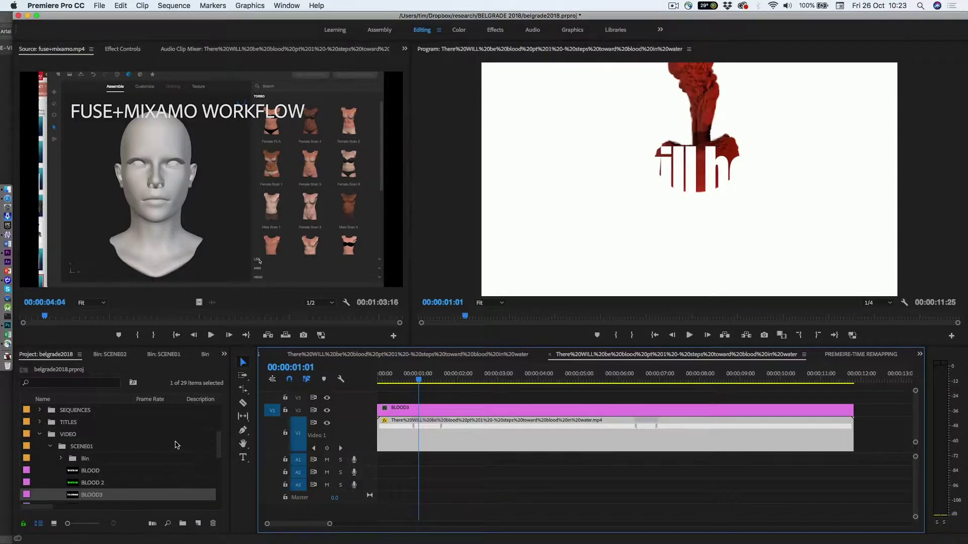
- Duplicate the BLOOD3 title in the SCENE01 bin and rename the copy BLOOD4
scroll(177, 445, "down", 3)
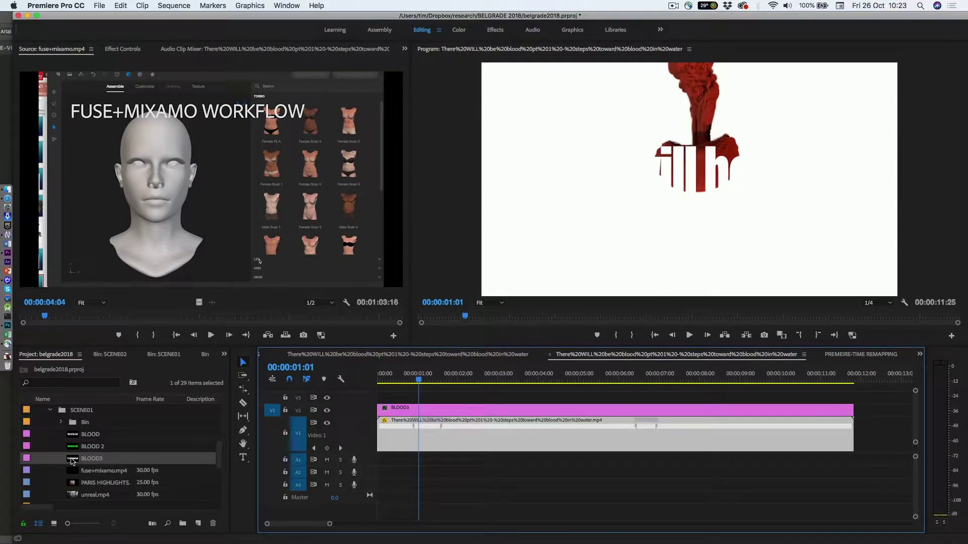
right_click(72, 461)
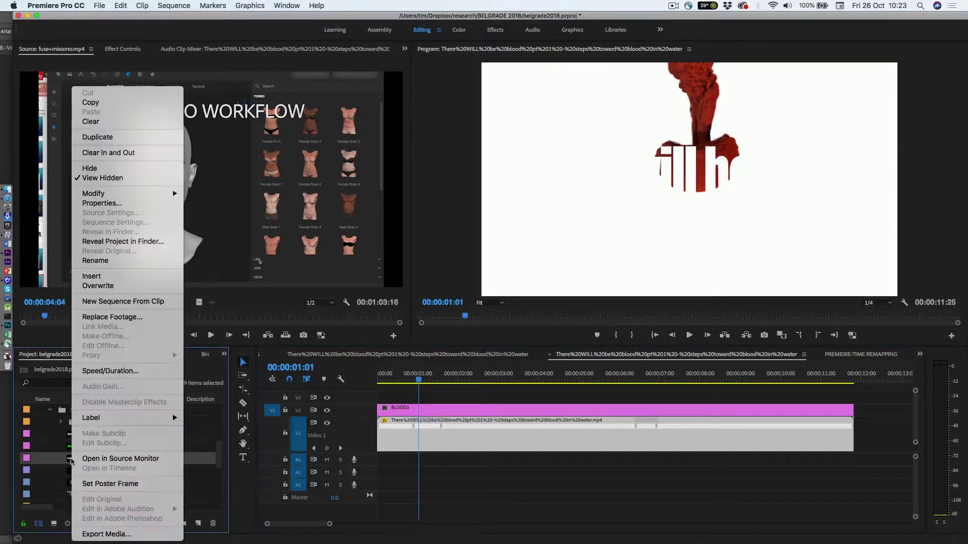
left_click(112, 142)
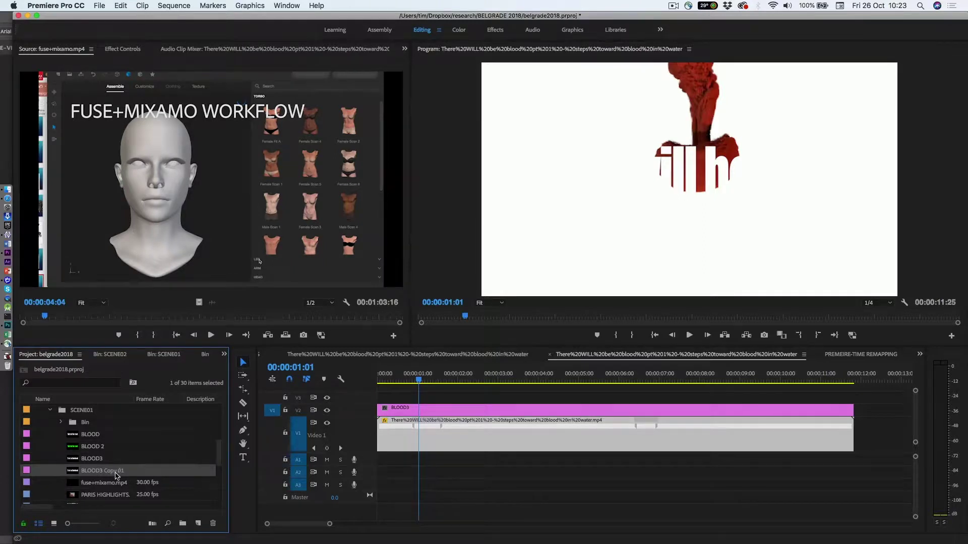
left_click(116, 472)
left_click(125, 472)
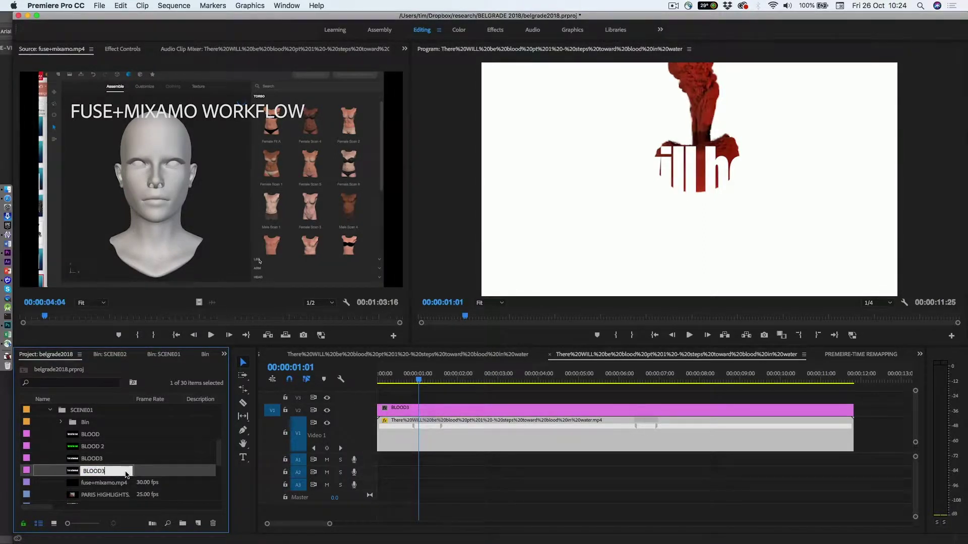
key("Tab")
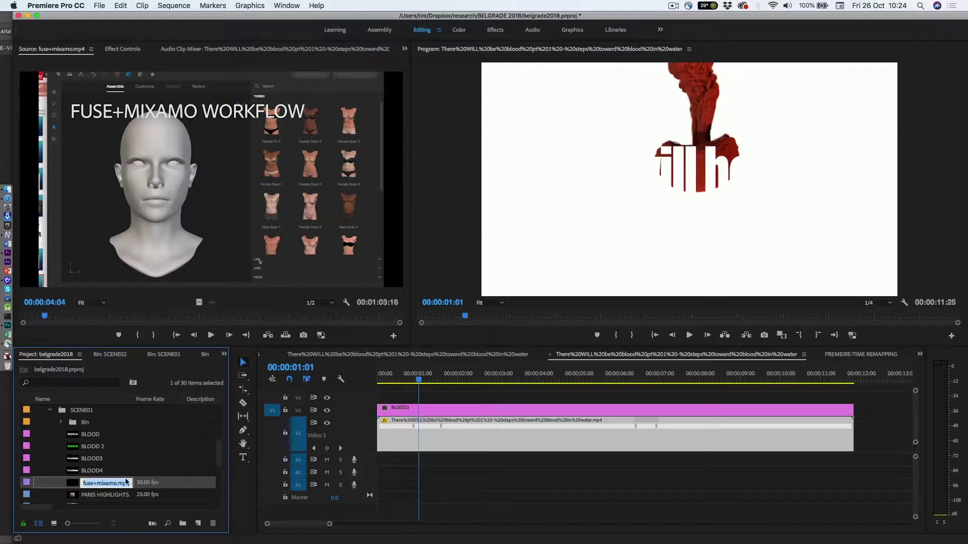
- Open BLOOD4 in the Legacy Title designer and give it a white background sampled from the canvas
left_click(77, 473)
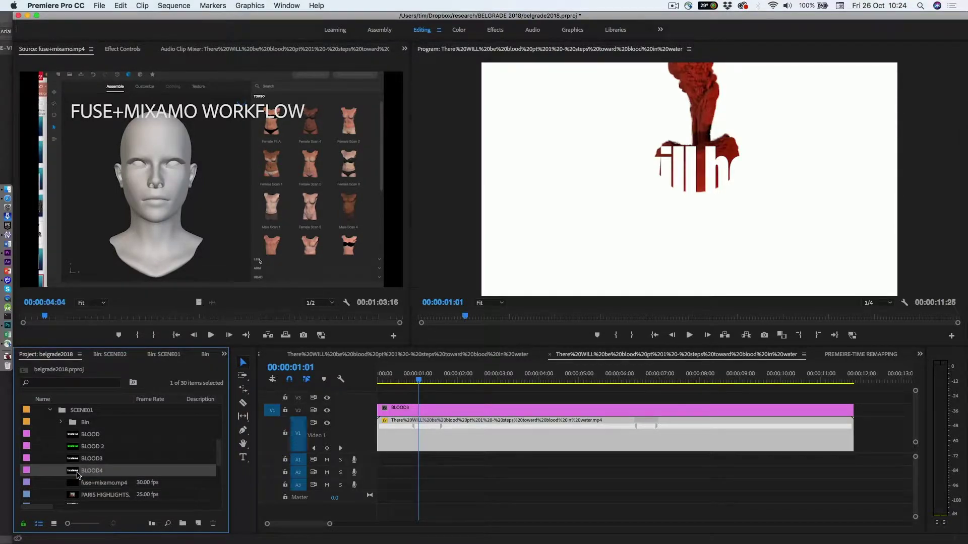
double_click(78, 473)
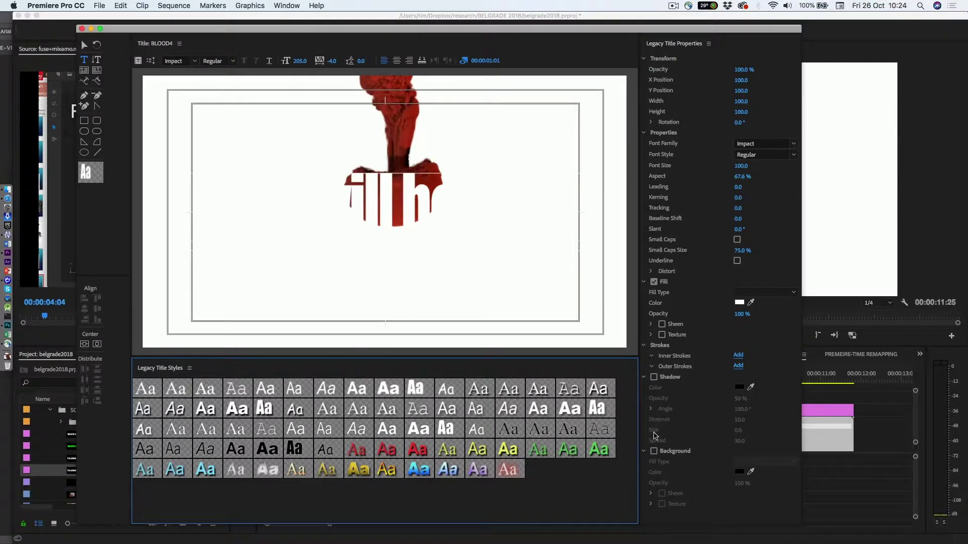
left_click(653, 452)
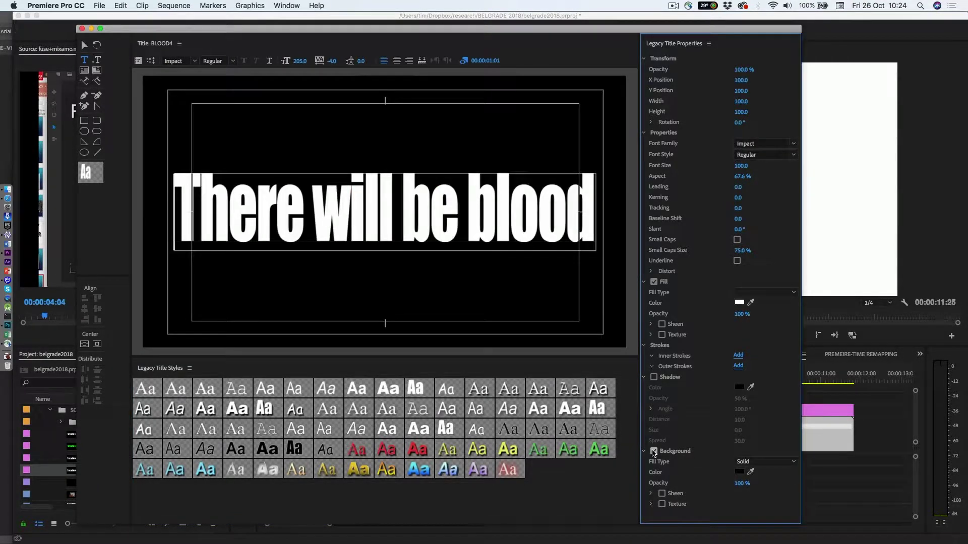
left_click(653, 451)
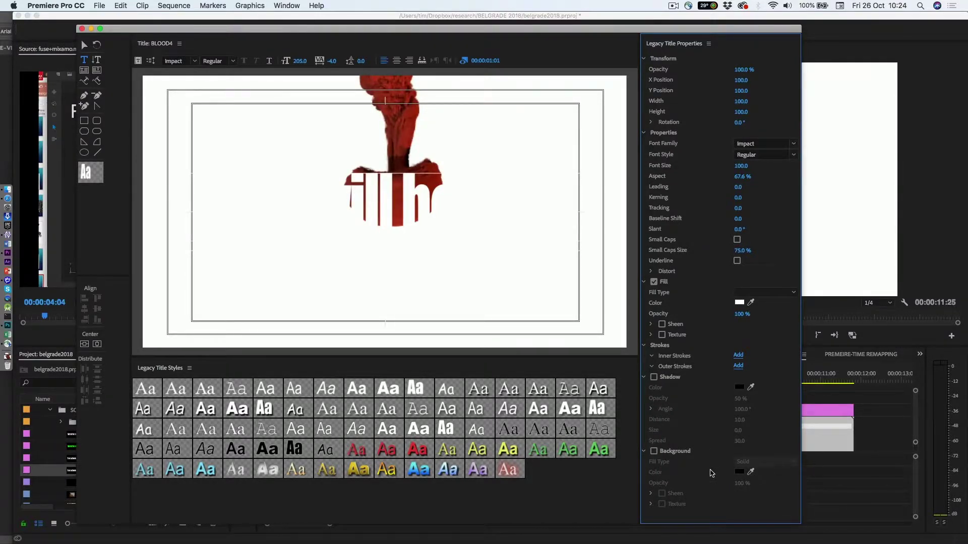
left_click(654, 451)
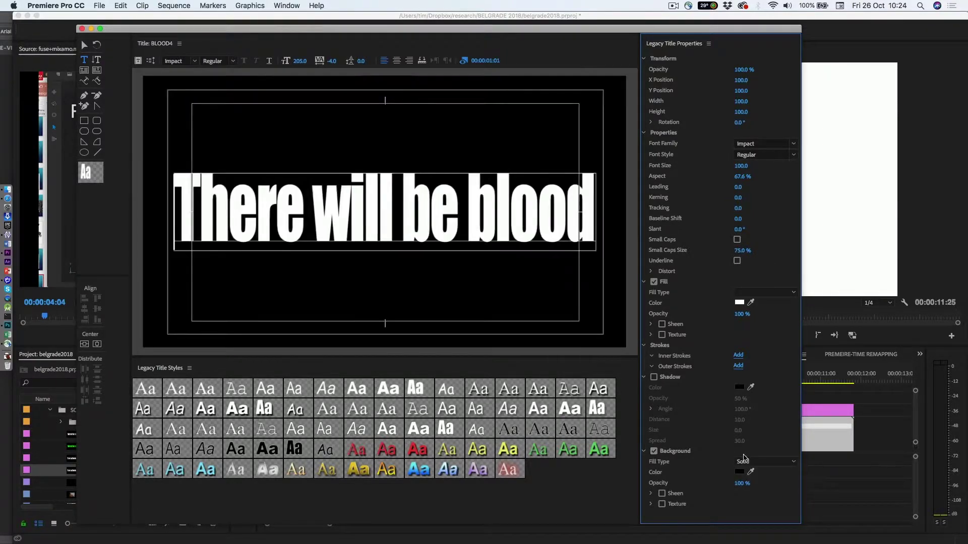
left_click(752, 476)
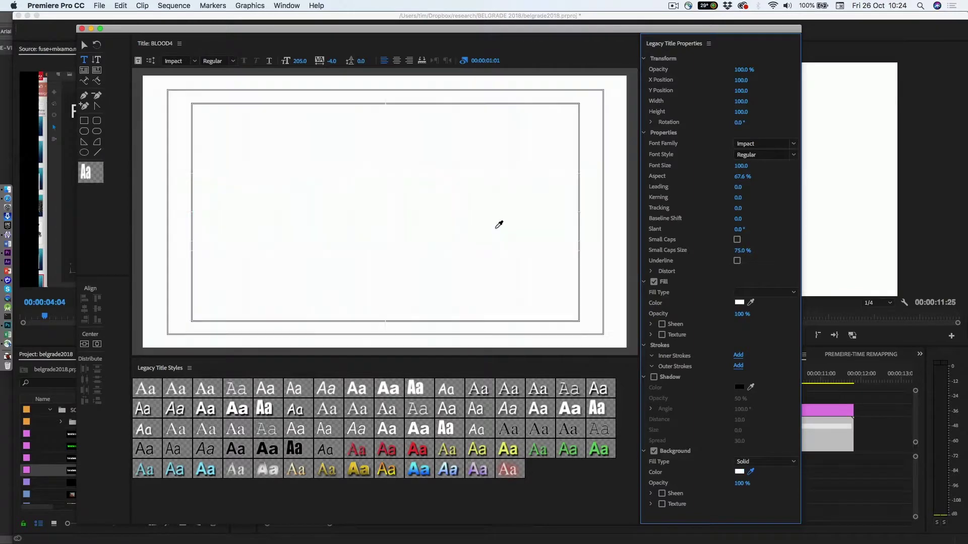
left_click(477, 209)
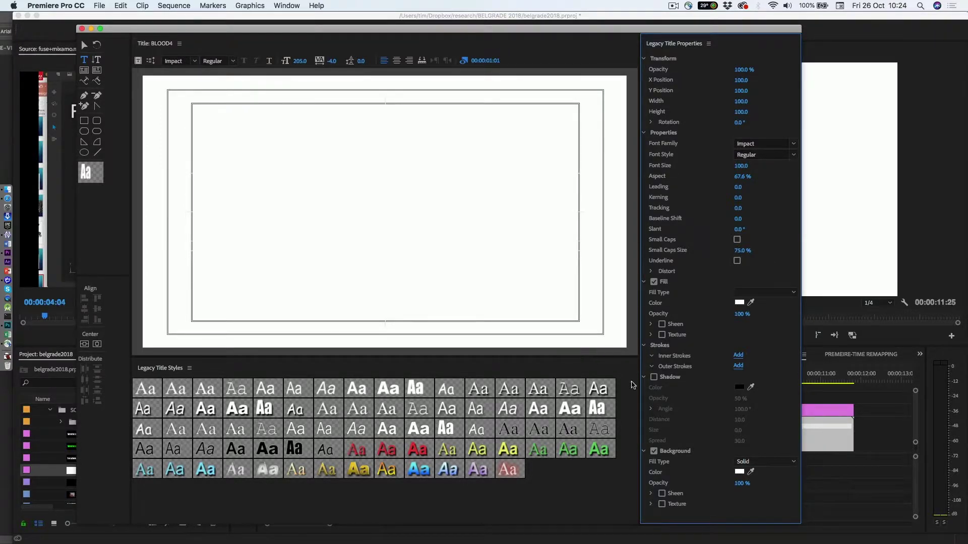
- Fill the 'There will be blood' text with pure green 00FF00 (R 0, B 0) over the white background
left_click(655, 451)
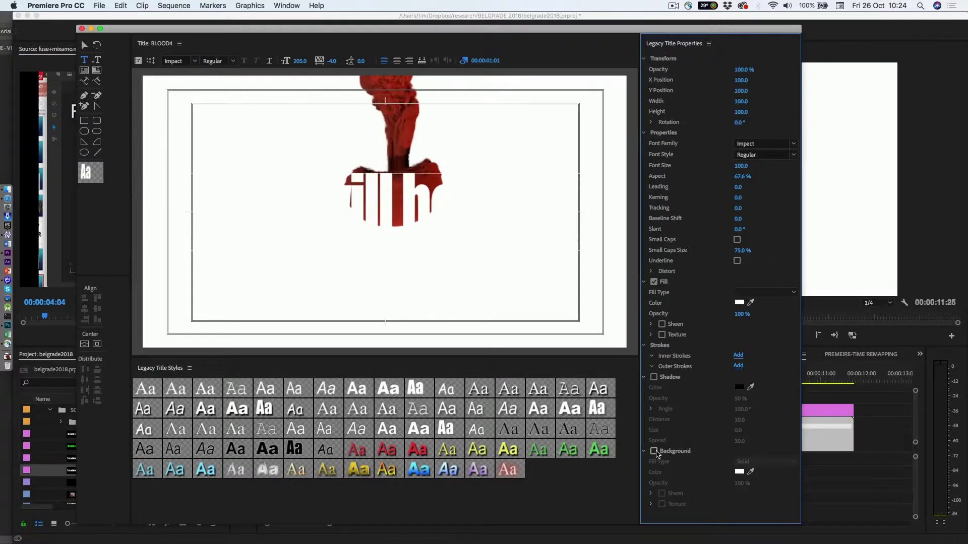
left_click(393, 215)
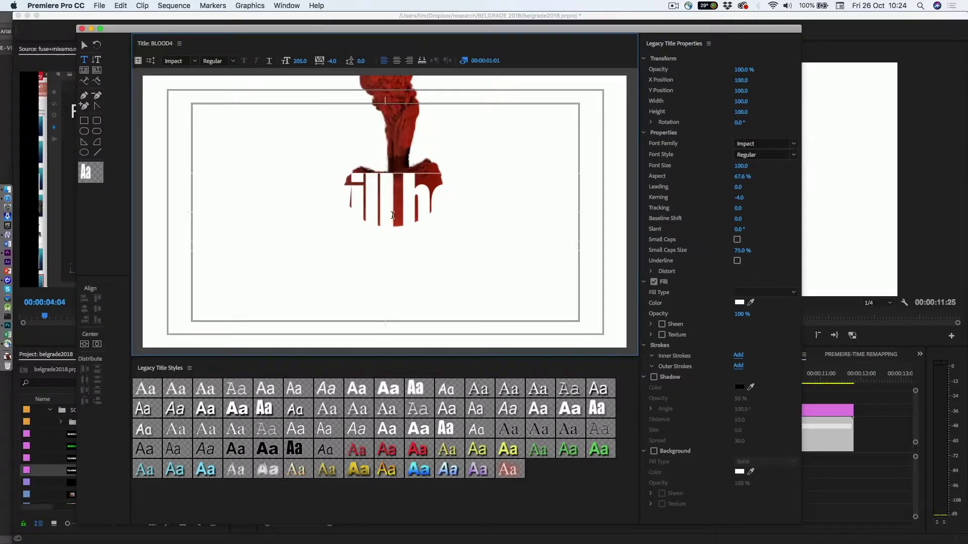
double_click(393, 215)
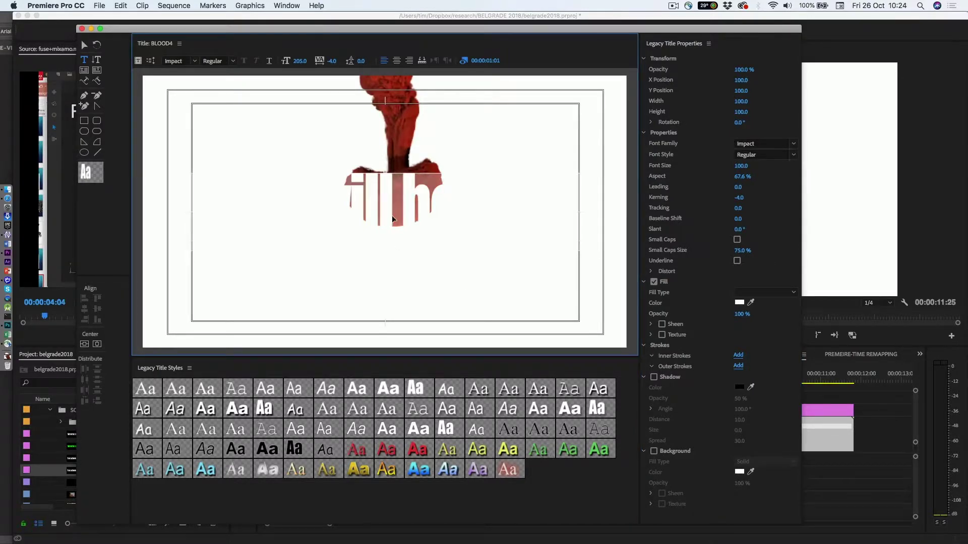
left_click(739, 303)
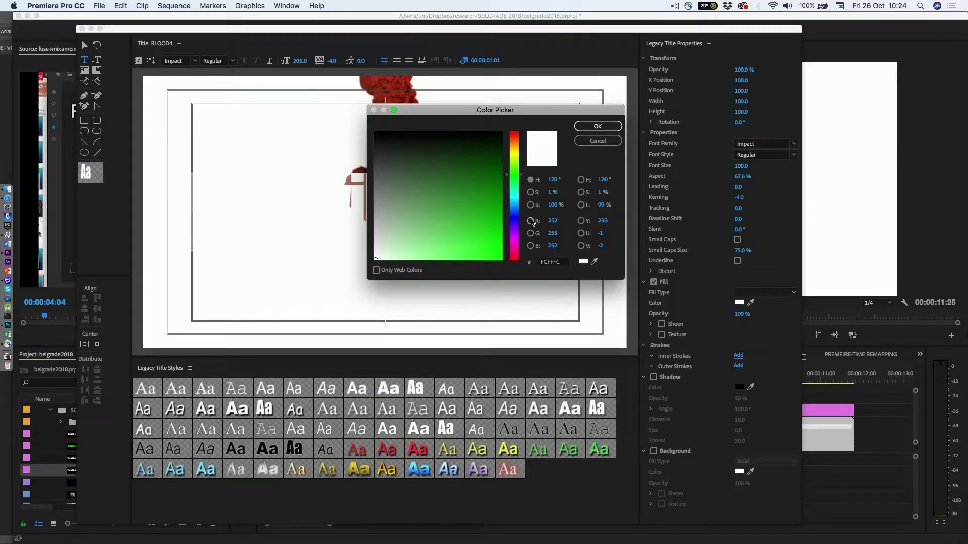
left_click(554, 222)
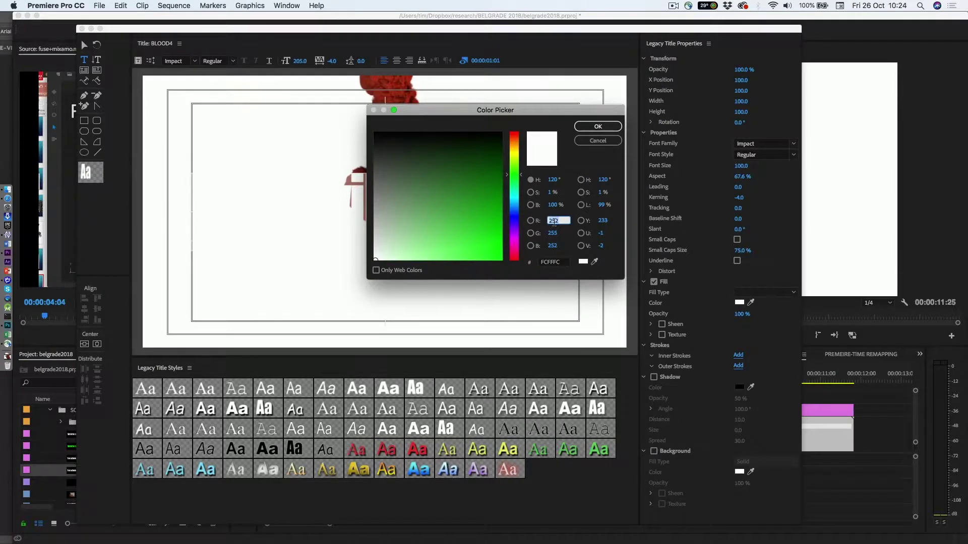
type("0")
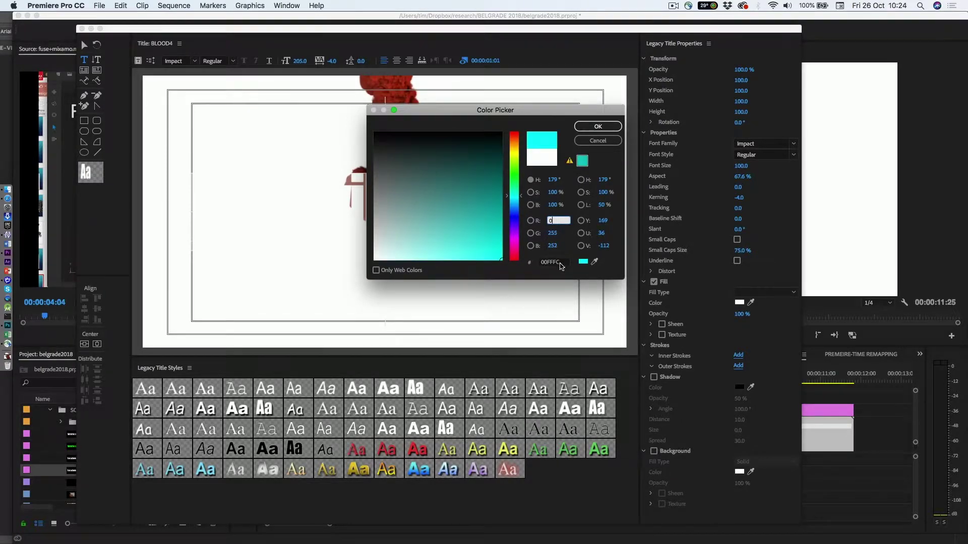
left_click(552, 247)
type("0")
left_click(593, 127)
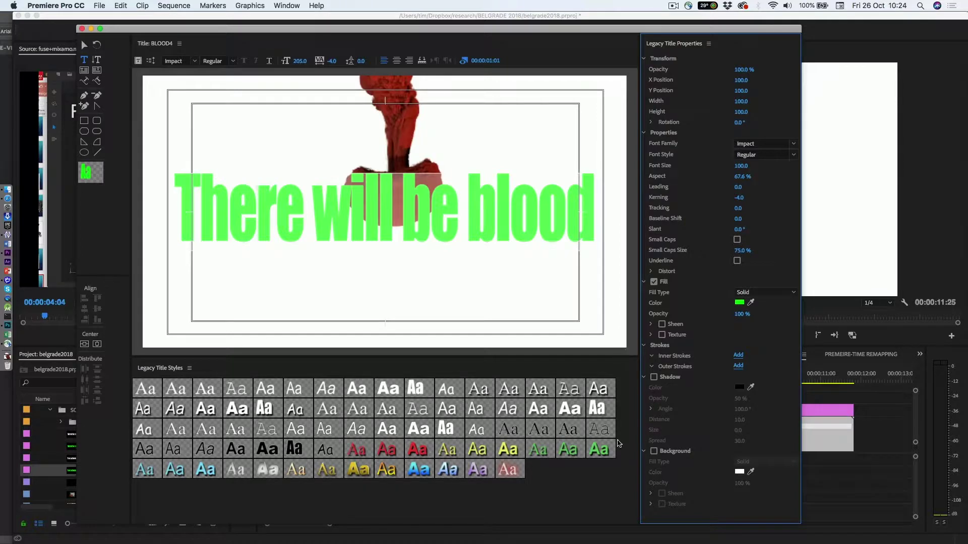
left_click(654, 451)
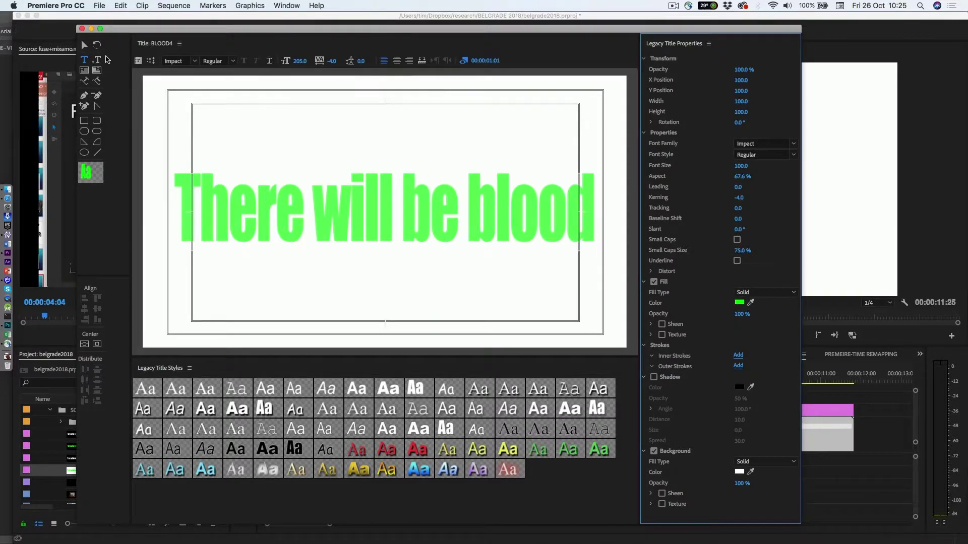
- Replace the BLOOD3 title on V2 with BLOOD4, extended to the blood video's full length
left_click(82, 29)
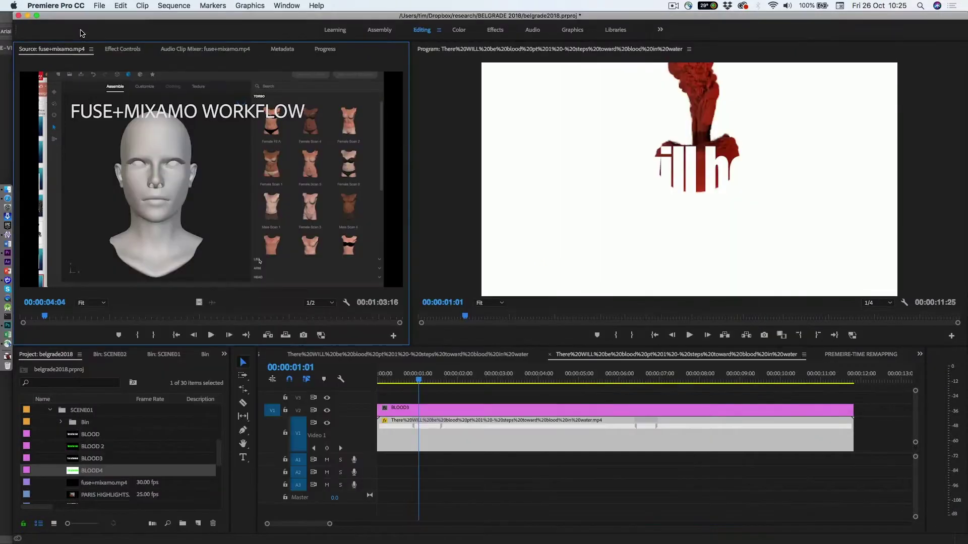
left_click(479, 414)
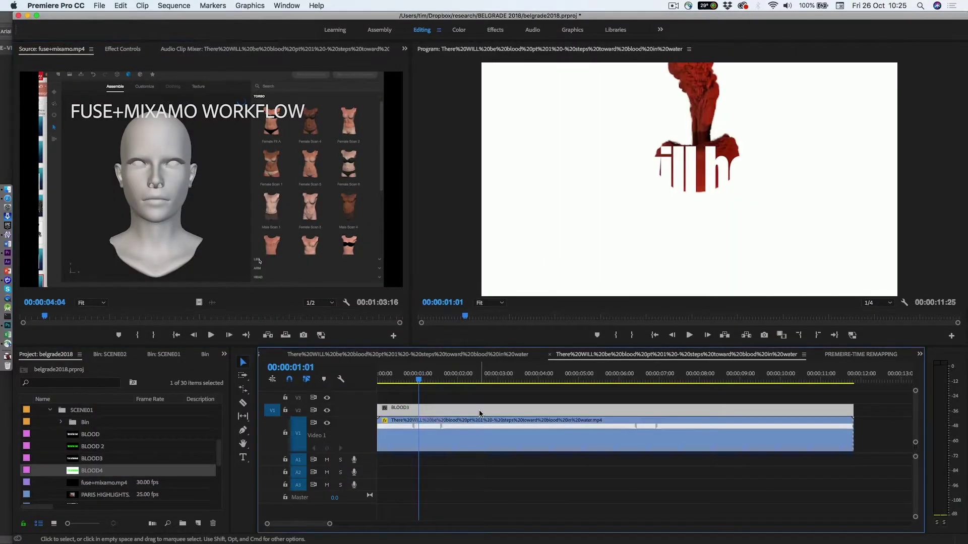
key("Delete")
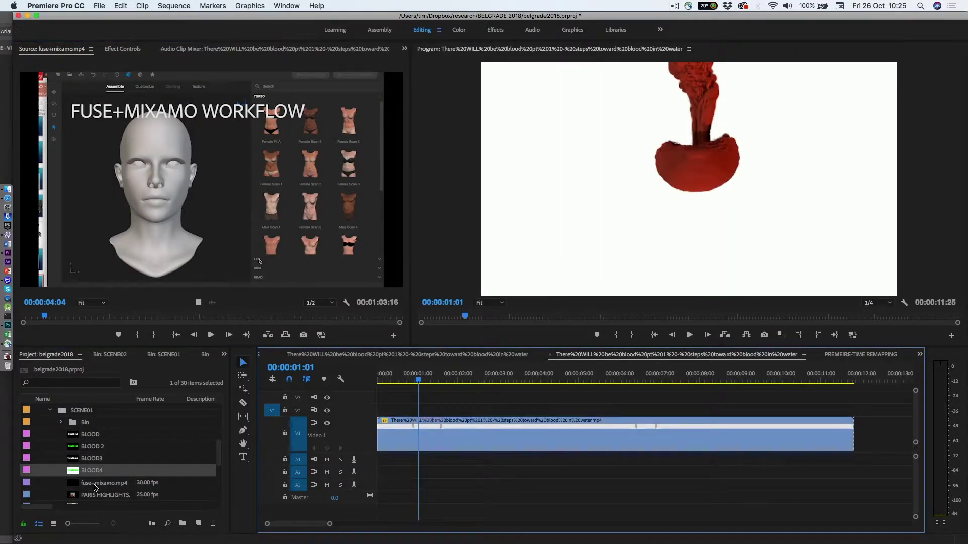
left_click_drag(76, 472, 381, 418)
left_click_drag(577, 409, 853, 407)
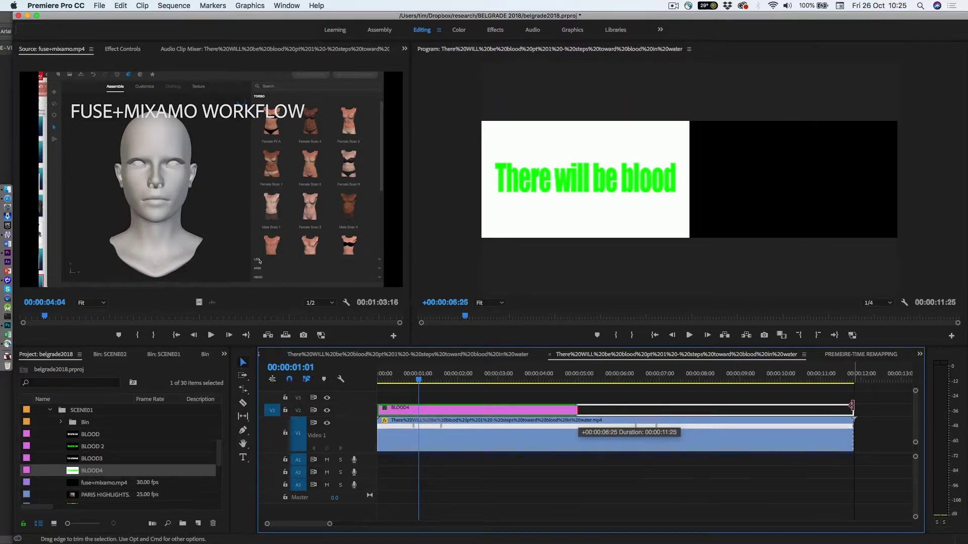
left_click_drag(594, 379, 574, 379)
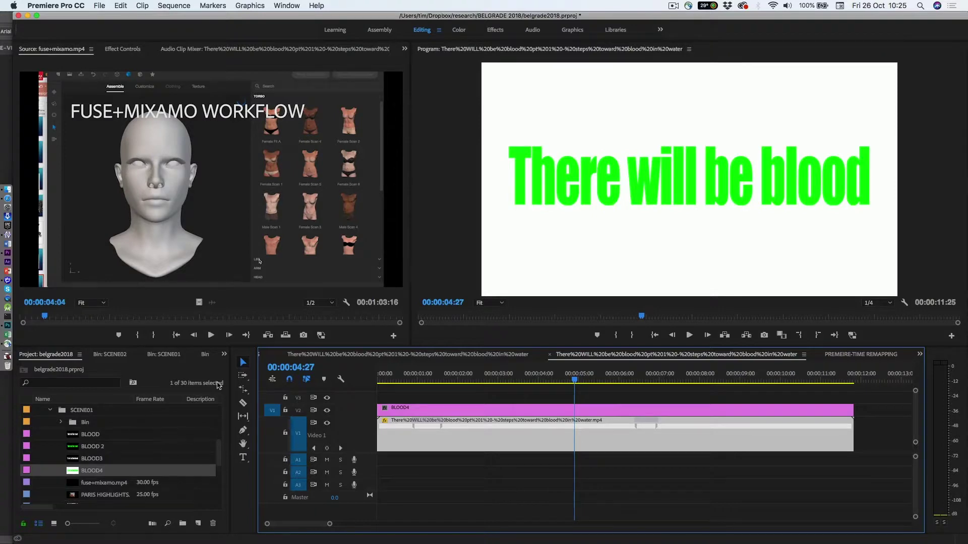
left_click(225, 355)
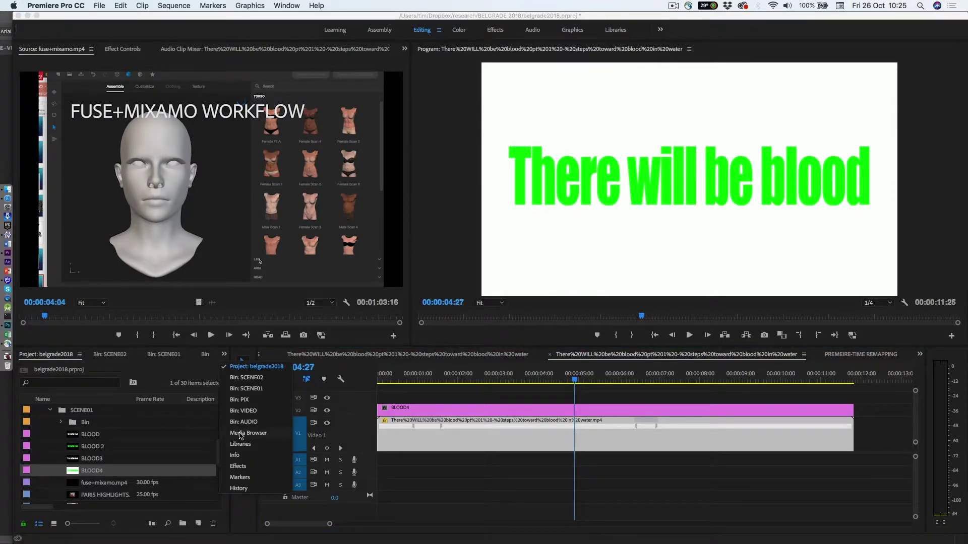
- Search the Effects panel for 'key' and apply Color Key to the BLOOD4 title
left_click(238, 466)
left_click(47, 368)
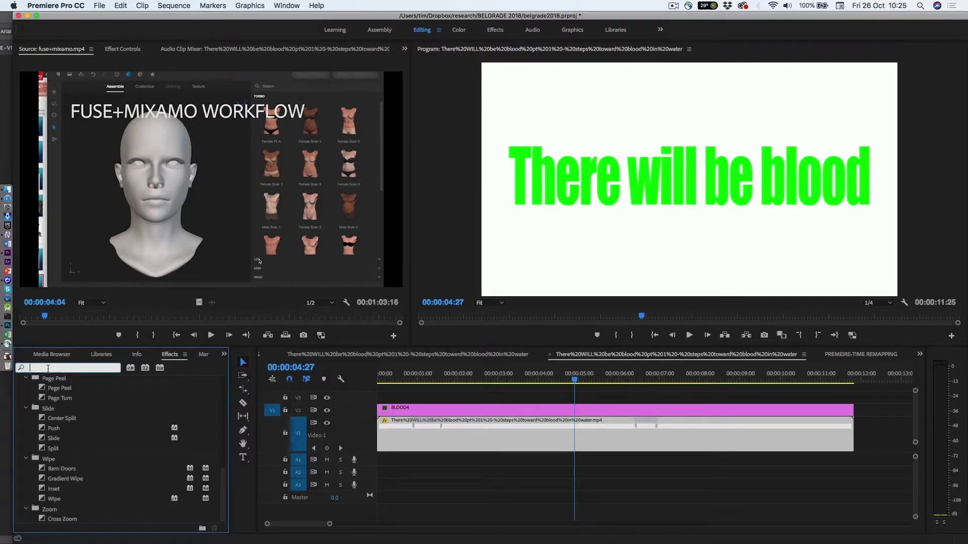
type("key")
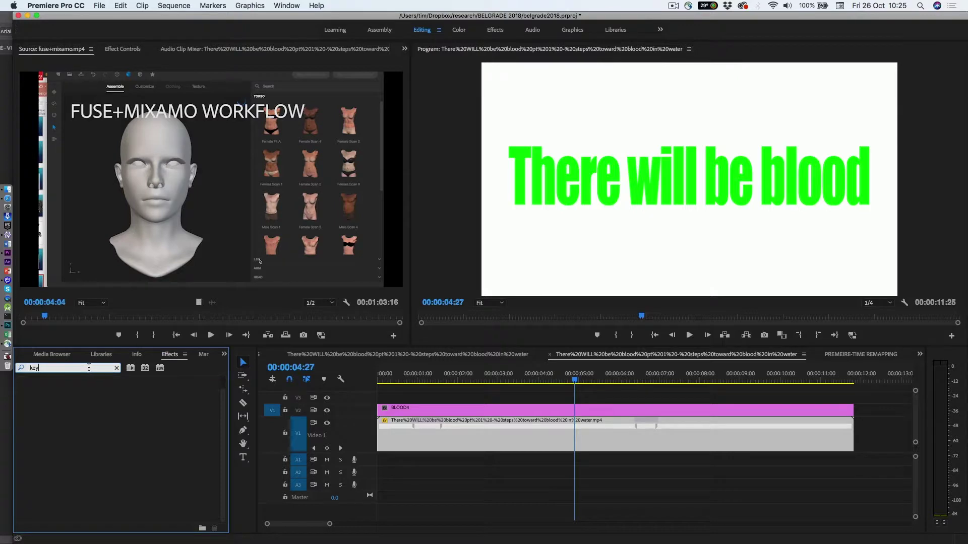
key("BackSpace")
key("BackSpace")
key("BackSpace")
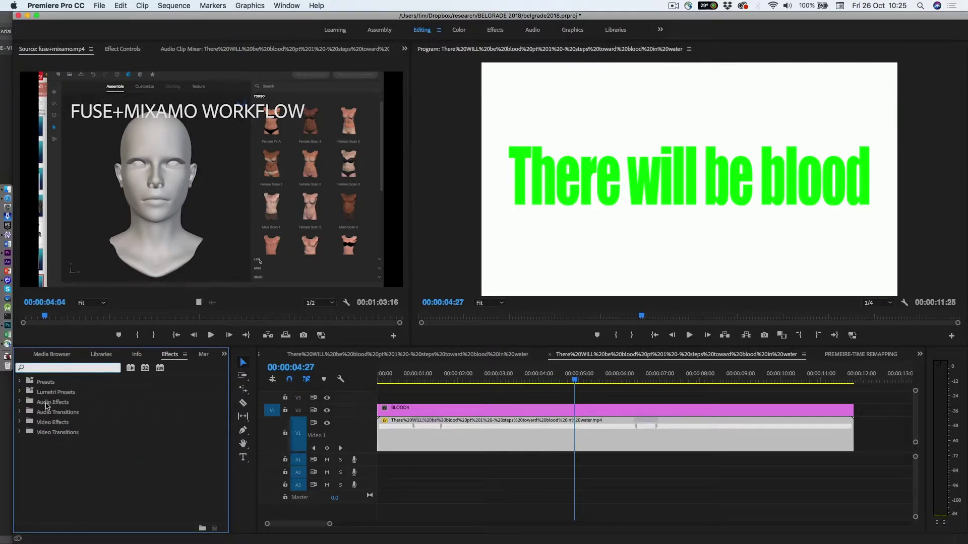
type("key")
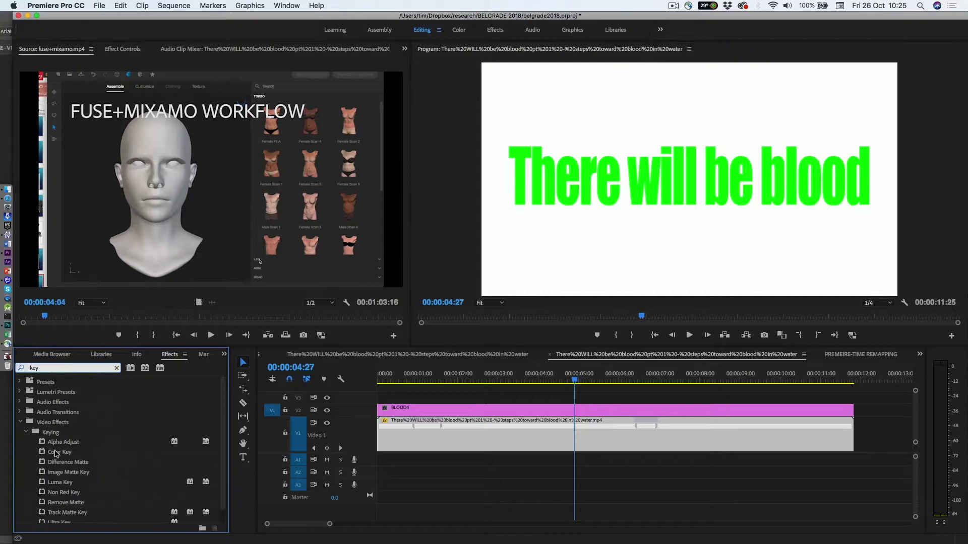
scroll(55, 473, "down", 1)
scroll(55, 472, "down", 1)
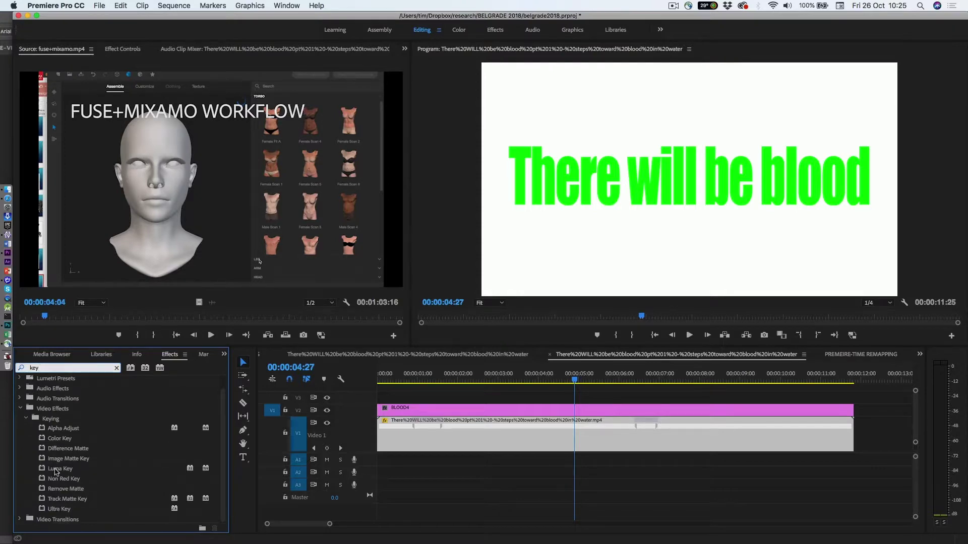
left_click(42, 441)
left_click_drag(42, 442, 423, 410)
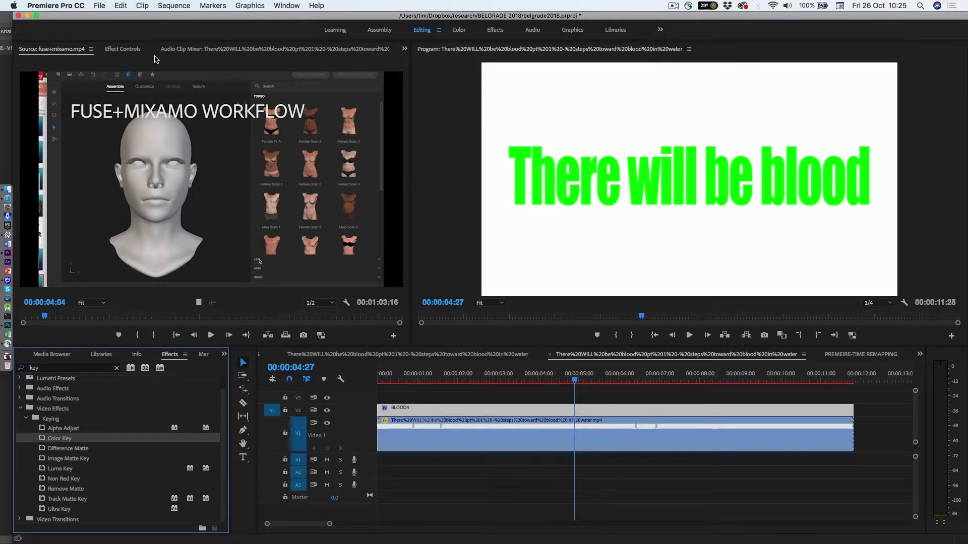
left_click(131, 51)
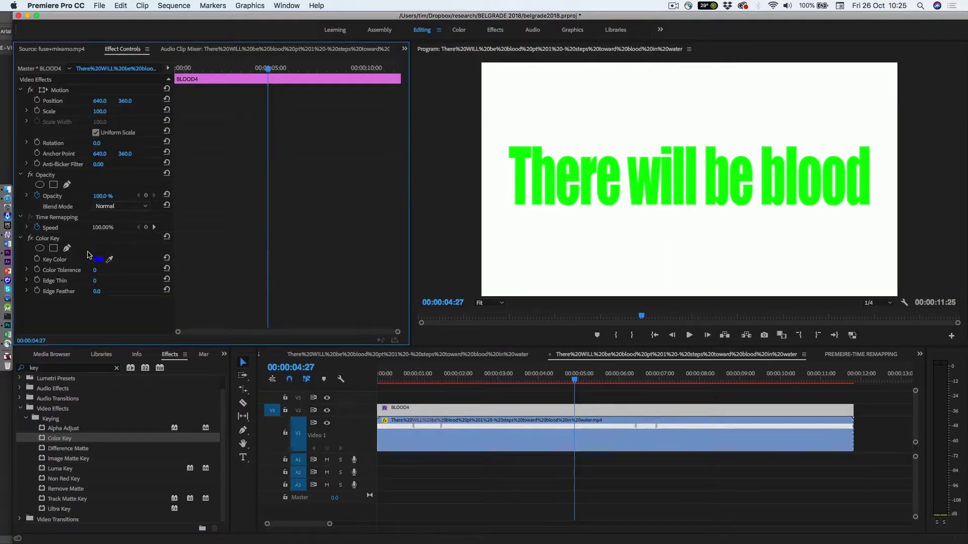
- Set the Color Key's key colour to the title's green so the letters reveal the video
left_click(110, 259)
left_click(520, 180)
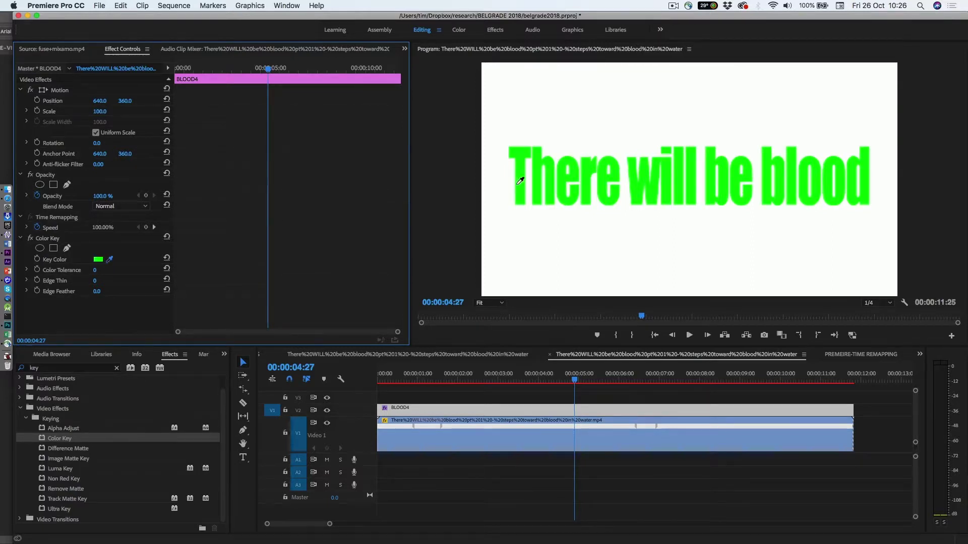
left_click(523, 179)
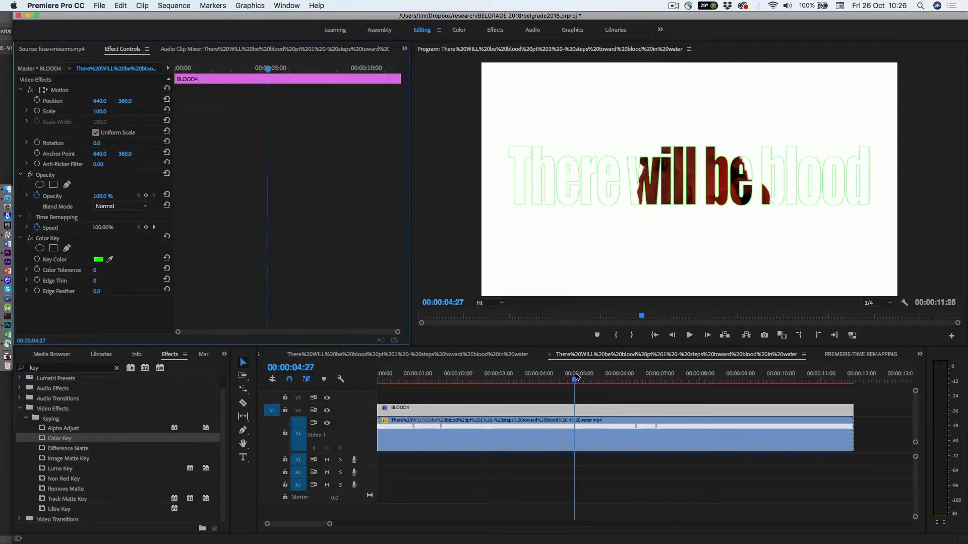
left_click_drag(575, 382, 662, 416)
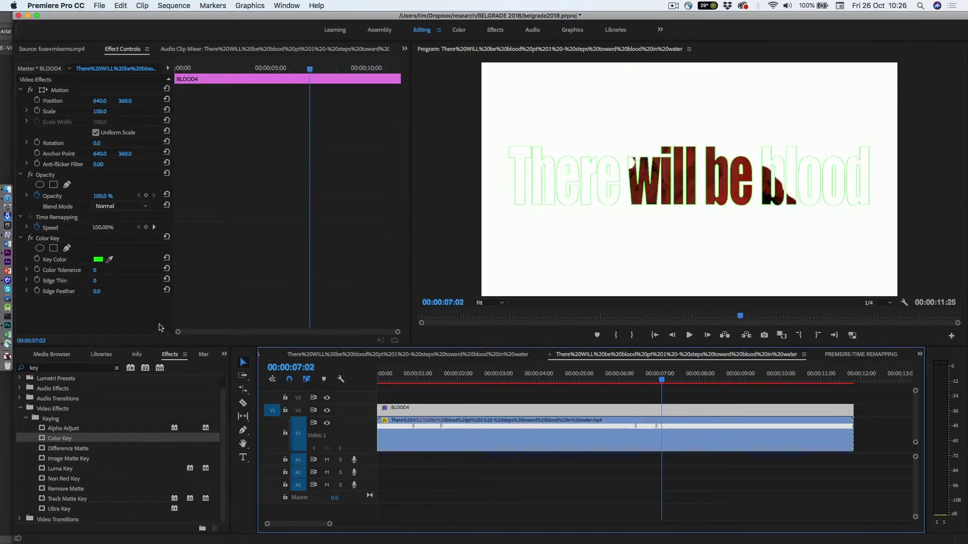
- Set the Color Key's Edge Thin to 2
left_click(96, 272)
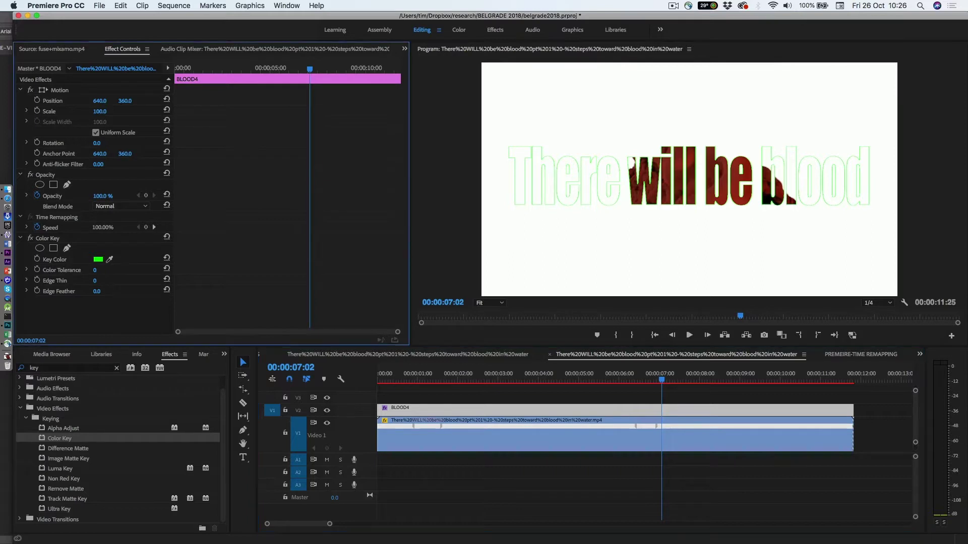
left_click_drag(96, 272, 98, 272)
left_click_drag(95, 280, 95, 281)
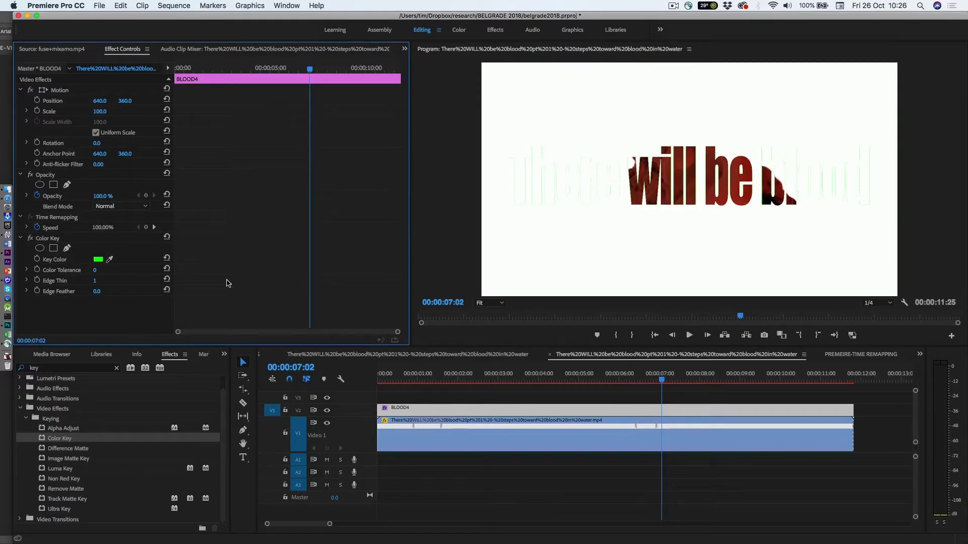
left_click(96, 281)
key("Return")
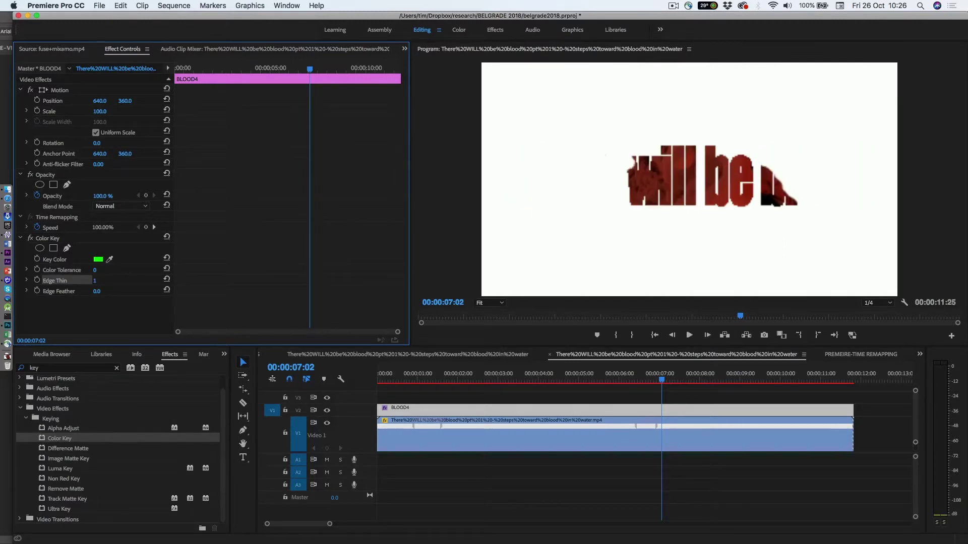
left_click_drag(95, 281, 99, 281)
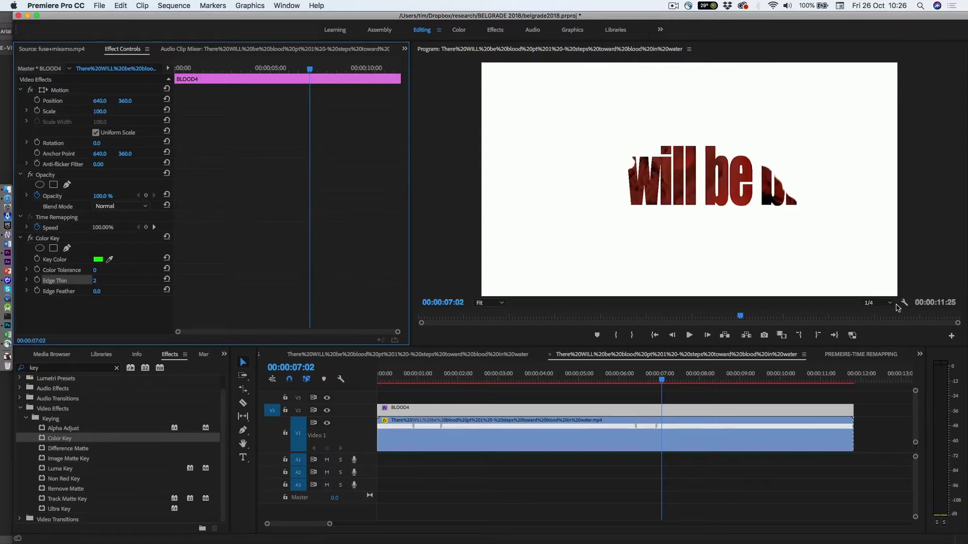
left_click(892, 304)
- Preview the keyed title from the start of the sequence at Full resolution
left_click(877, 312)
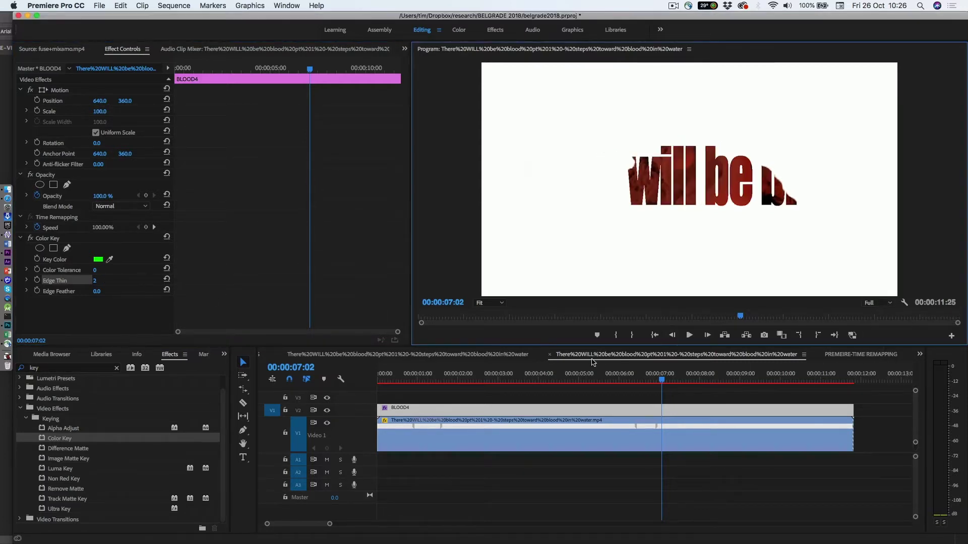
left_click_drag(565, 378, 351, 400)
key("space")
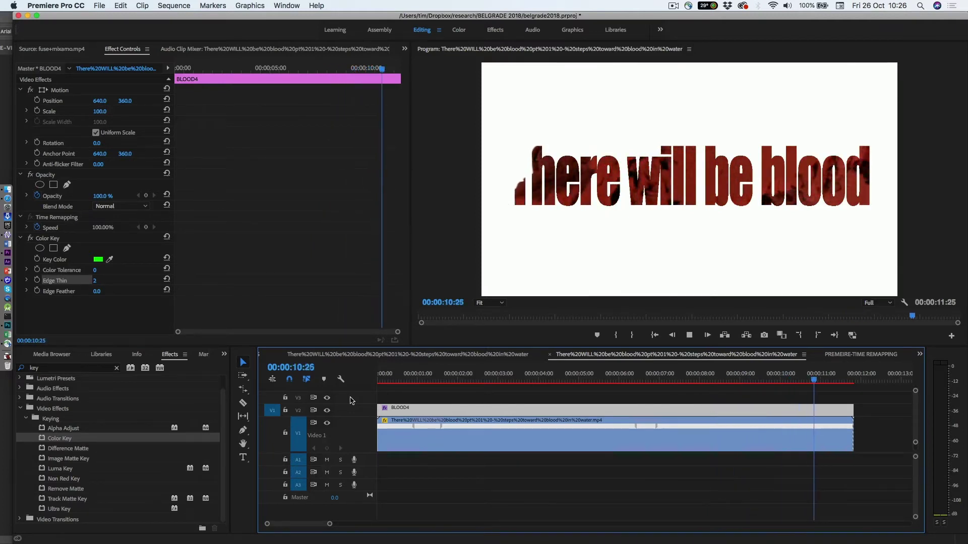
key("space")
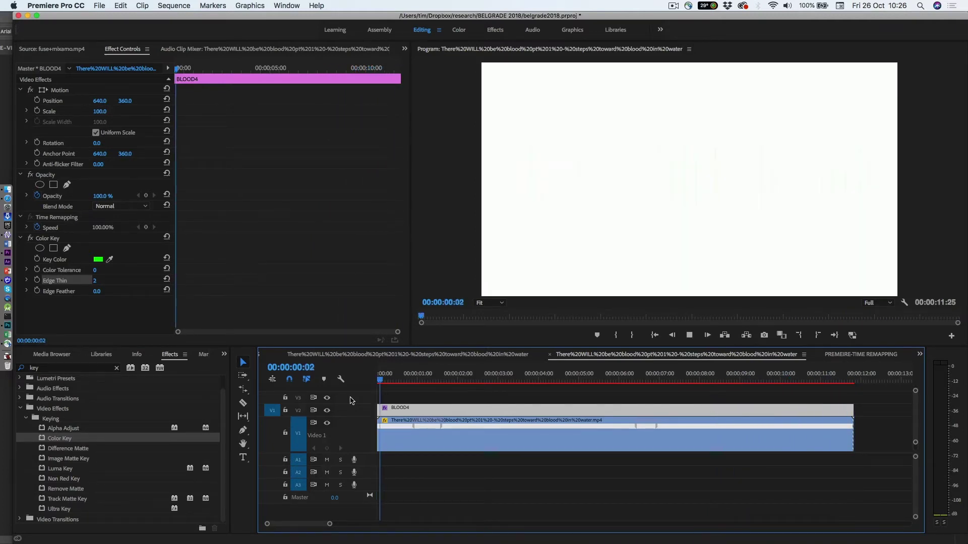
left_click(522, 430)
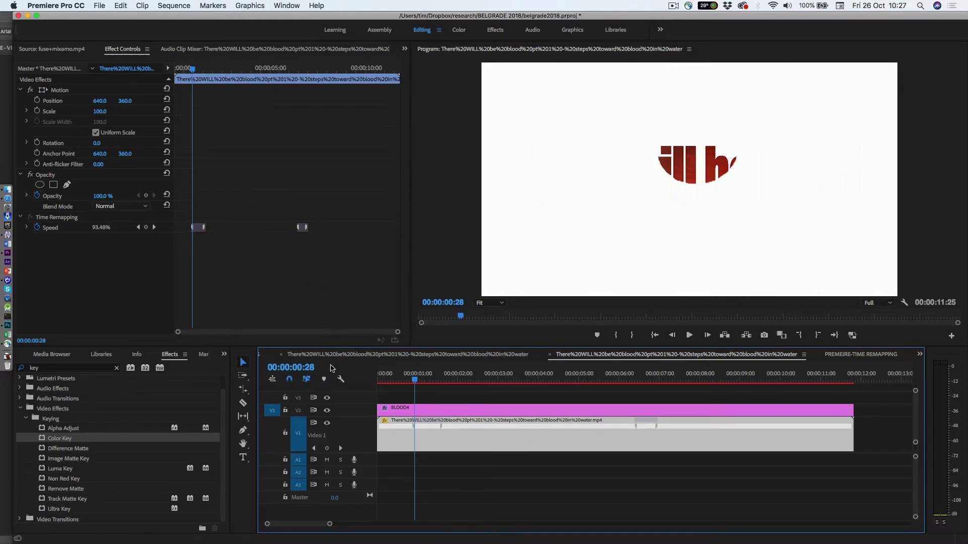
- Scale the V1 blood clip to 142 with V2 hidden, then show the title track again
left_click(327, 411)
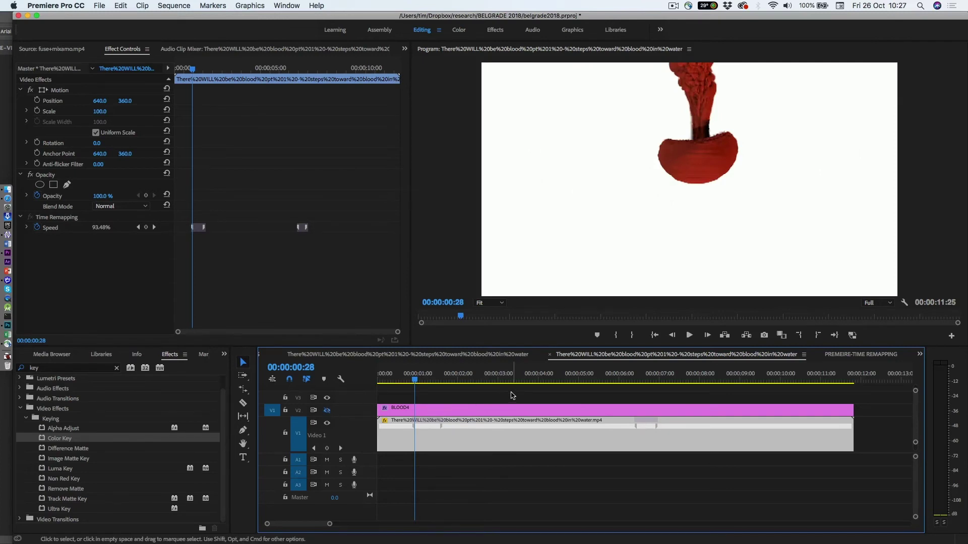
left_click(100, 112)
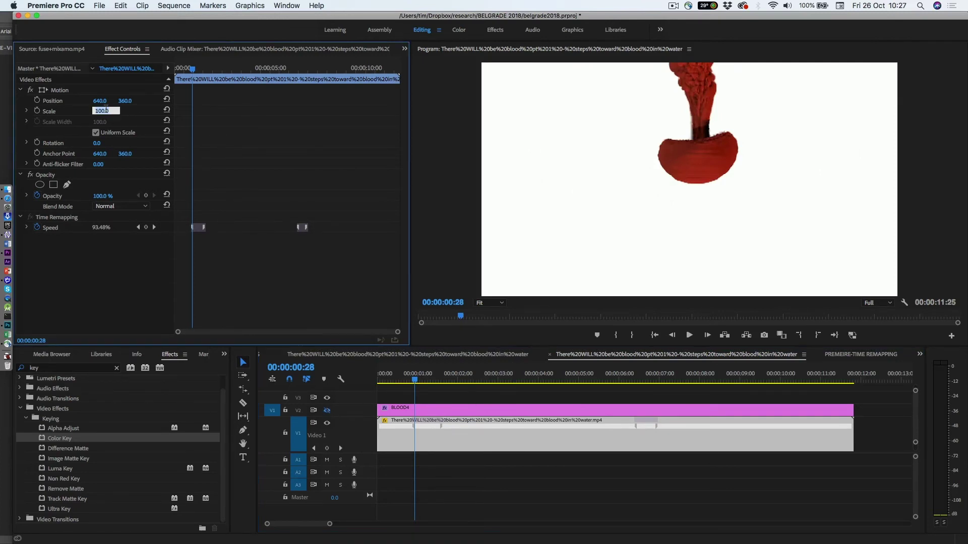
left_click(131, 121)
left_click_drag(100, 112, 121, 111)
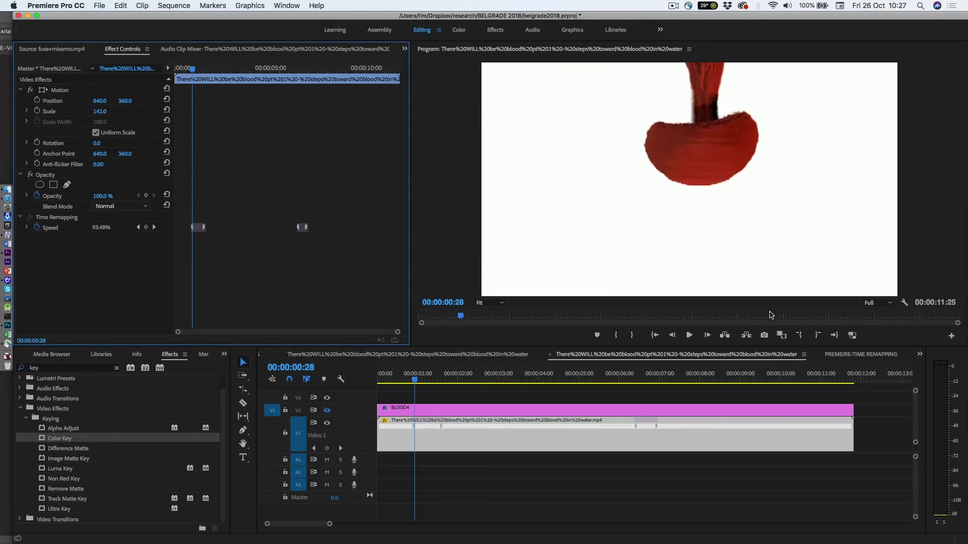
left_click(811, 375)
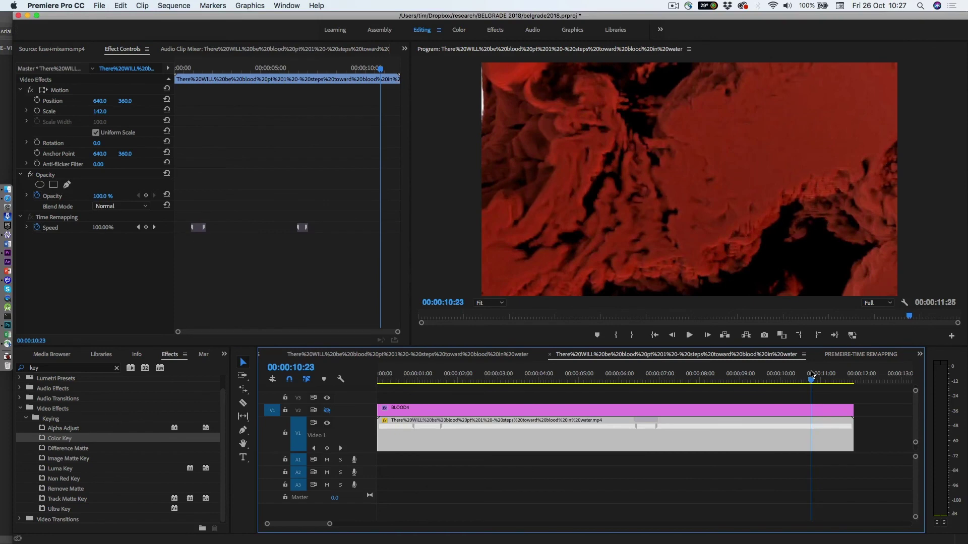
left_click(328, 411)
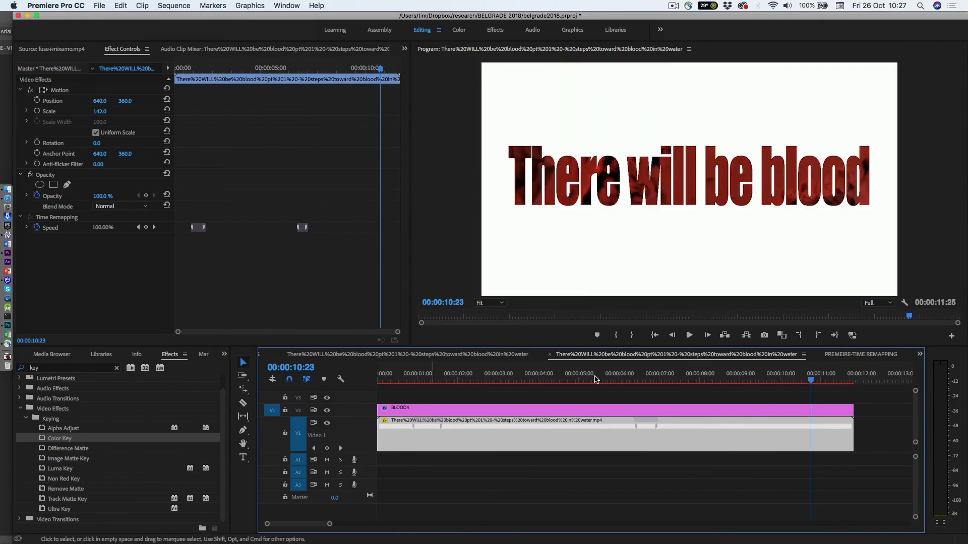